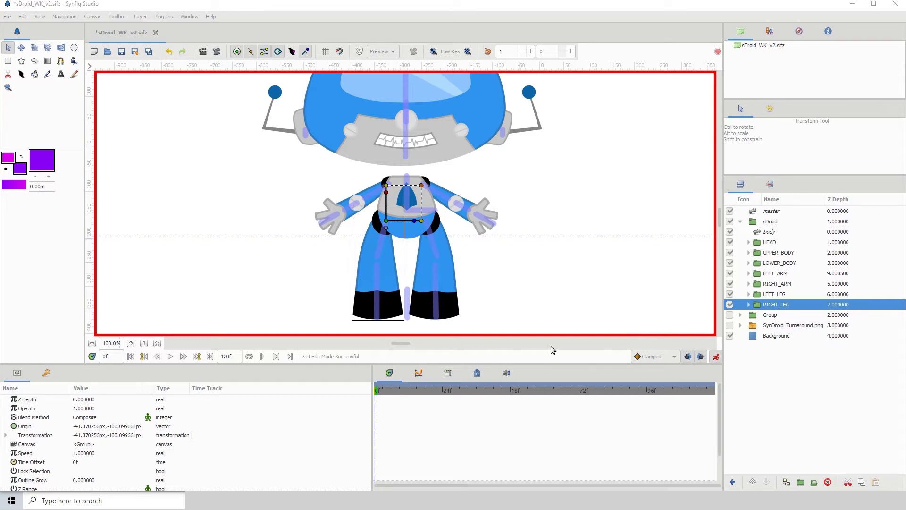
Step: Select the RIGHT_LEG group and compare the character's pose at frames 1 and 2
click(781, 314)
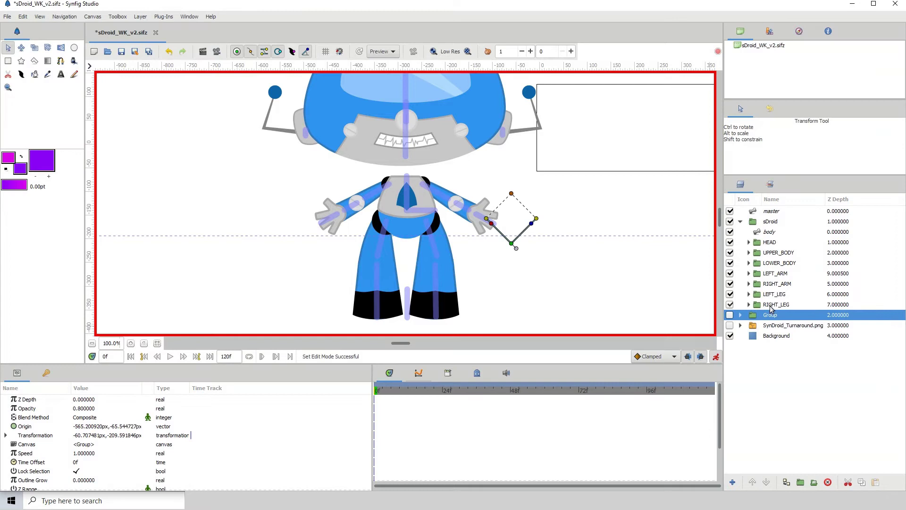
click(772, 305)
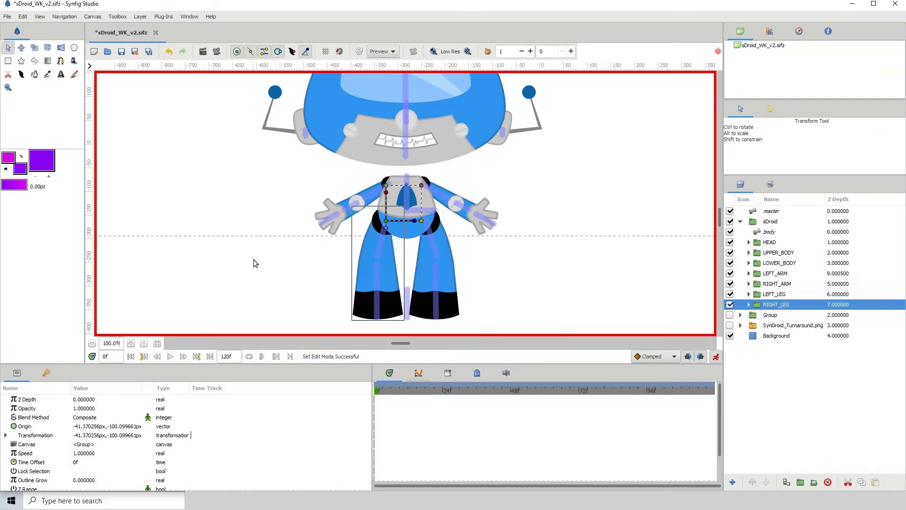
mouse_move(376, 208)
mouse_down()
mouse_move(376, 194)
mouse_move(382, 206)
mouse_up()
click(108, 358)
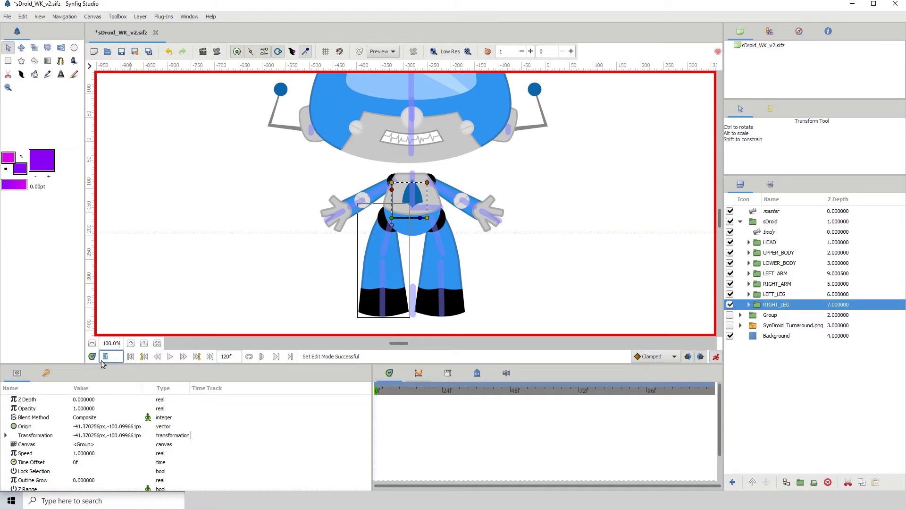
key(Return)
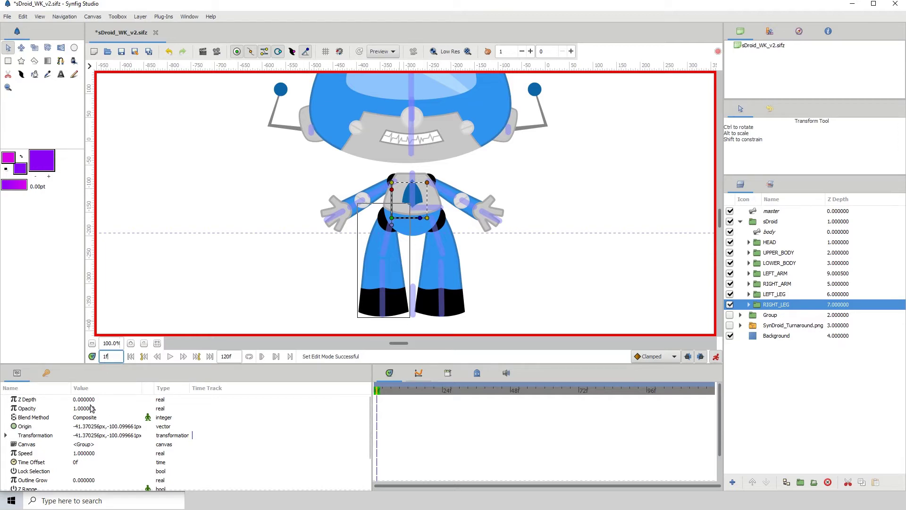
click(380, 391)
drag(380, 391, 378, 390)
click(378, 391)
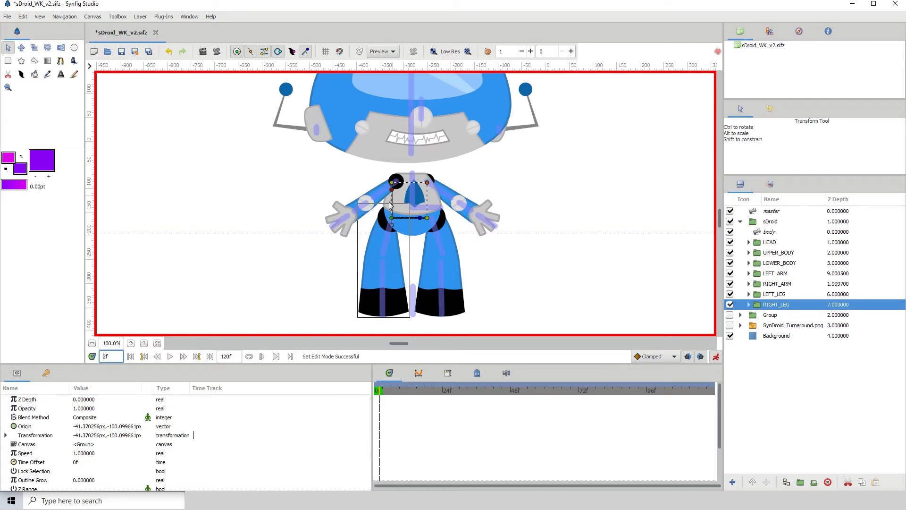
click(378, 391)
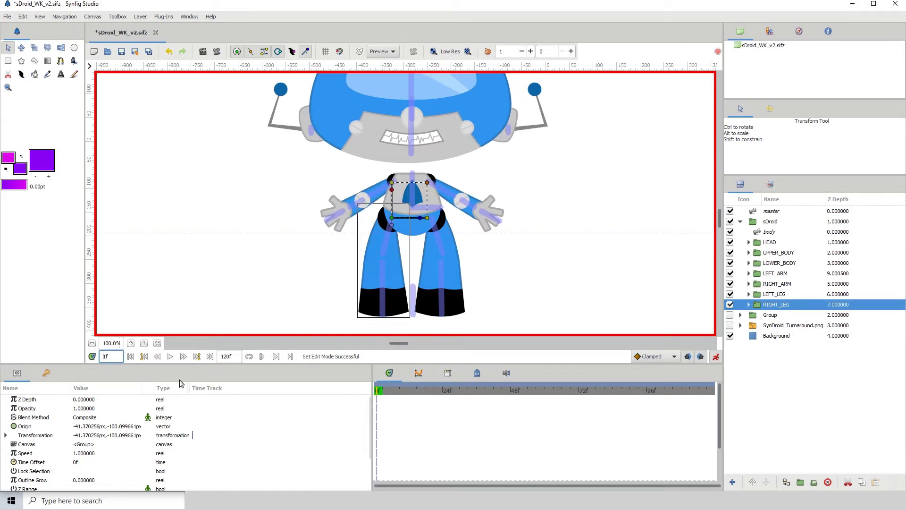
Step: Key the RIGHT_LEG group's Z Depth at 0 on frame 1 by changing it to 1 and back
click(83, 400)
click(83, 400)
text(1)
key(Return)
click(82, 400)
text(0)
key(Return)
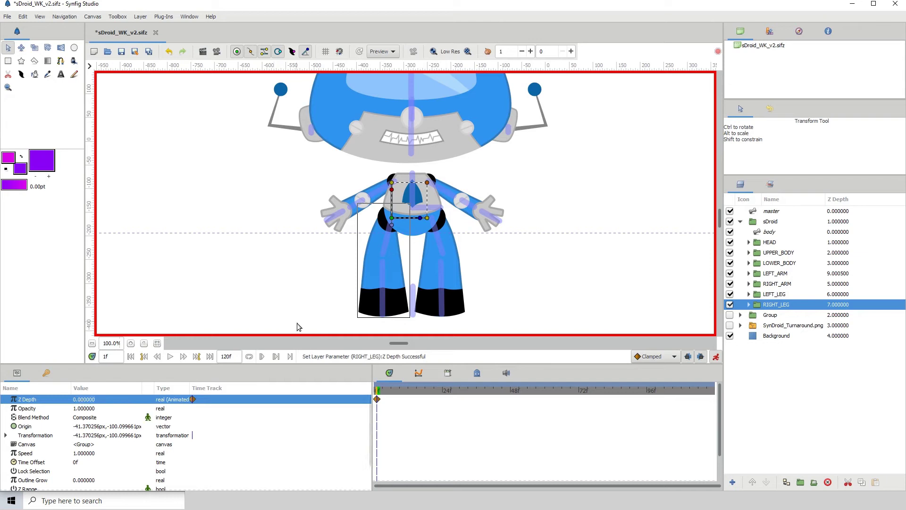
Step: Set the RIGHT_LEG group's Z Depth to -5 at frame 2 and compare the leg's stacking against frame 1
click(110, 356)
key(Return)
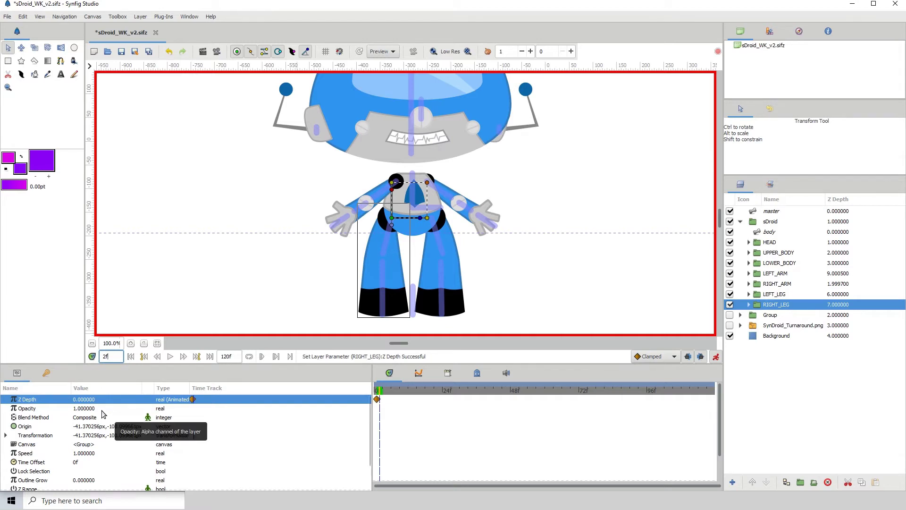
click(89, 402)
text(-)
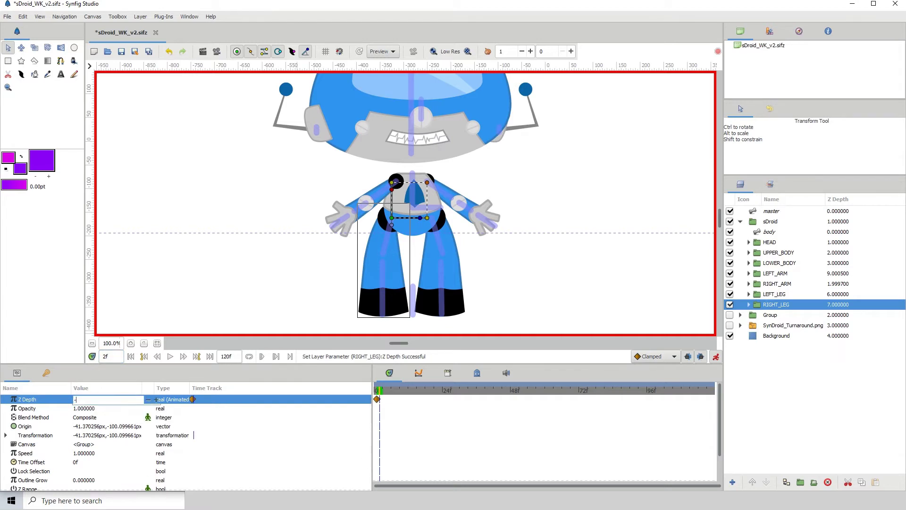
text(5)
key(Return)
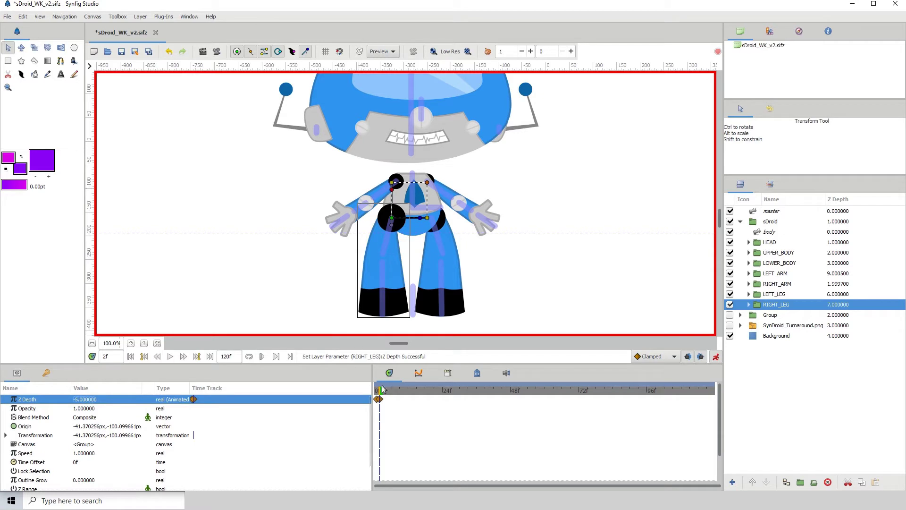
drag(380, 389, 378, 389)
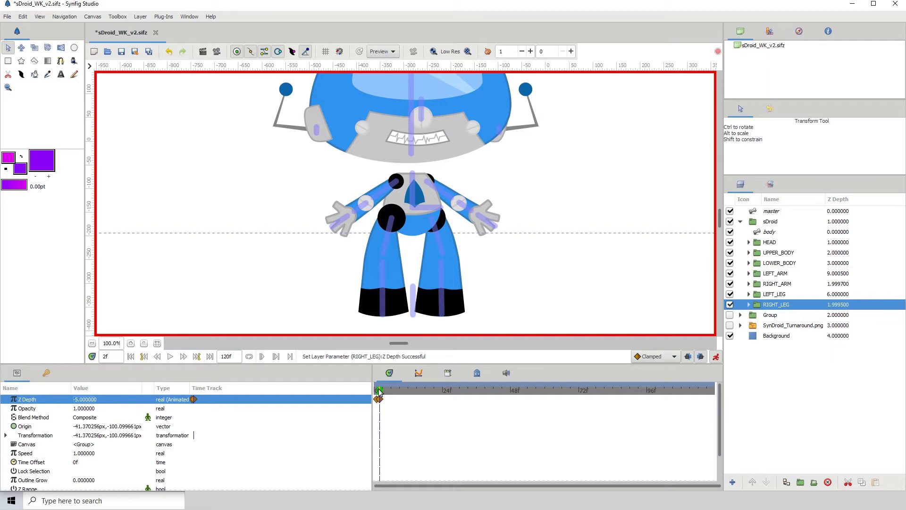
click(378, 390)
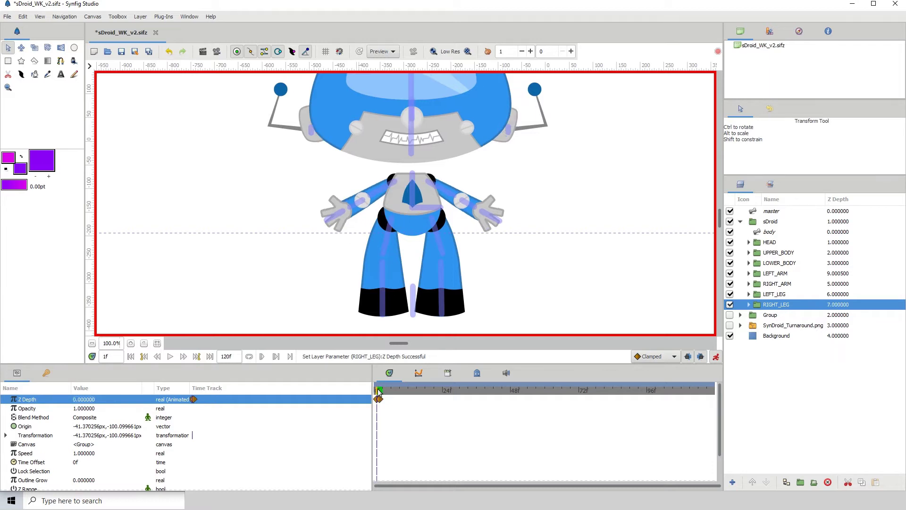
click(380, 391)
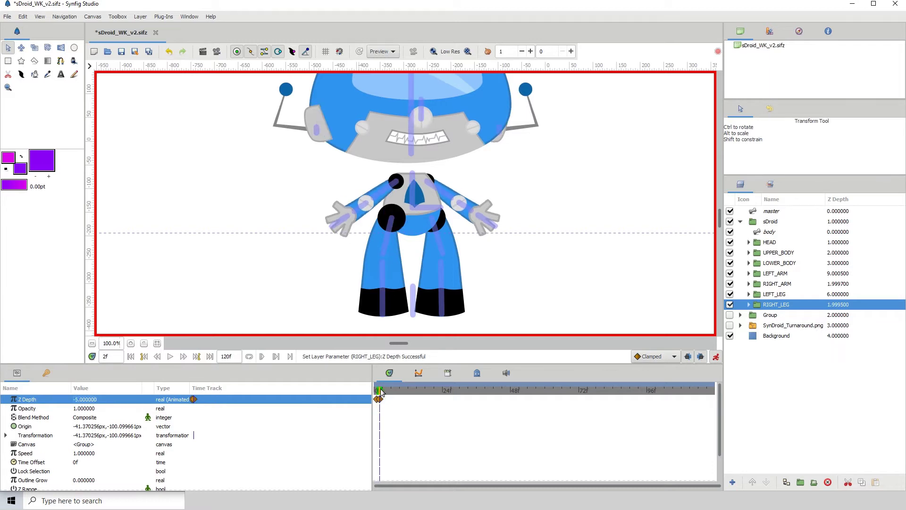
click(378, 390)
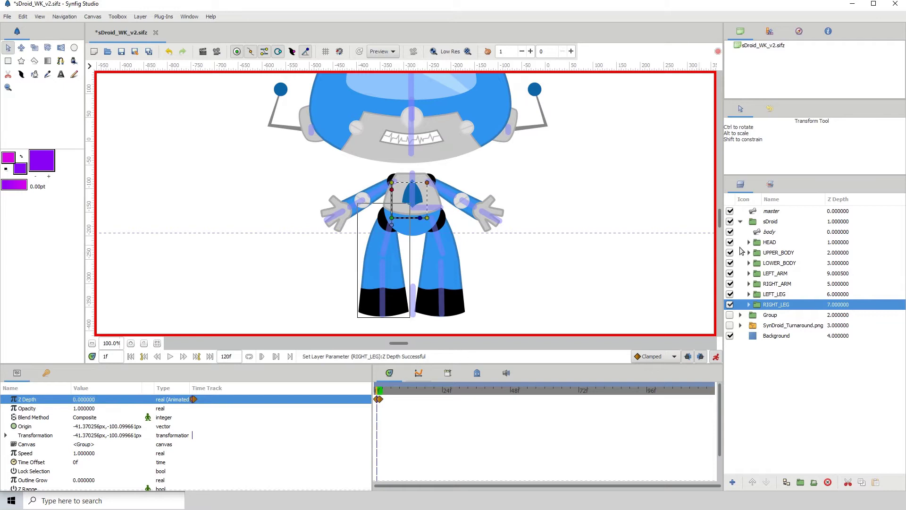
Step: Select the body skeleton and examine the leg positions through the turn between frames 1 and 12
click(769, 231)
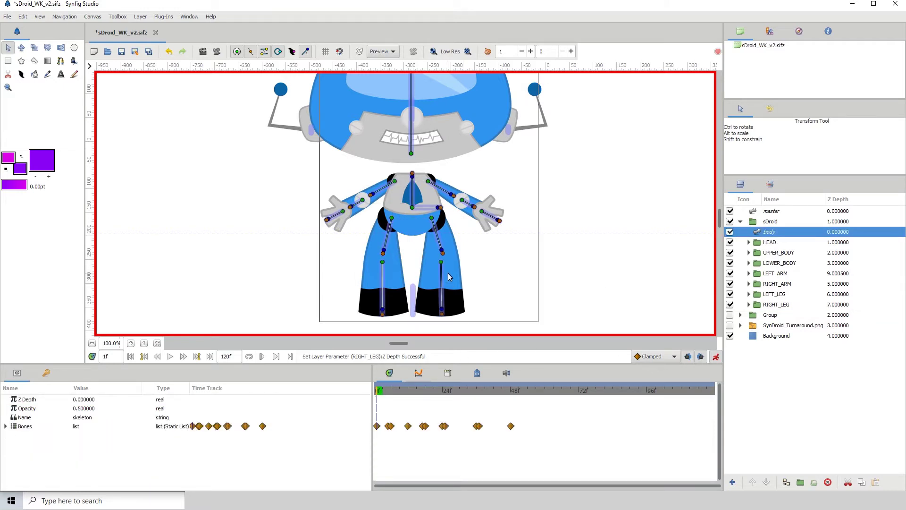
click(389, 392)
drag(388, 396, 397, 394)
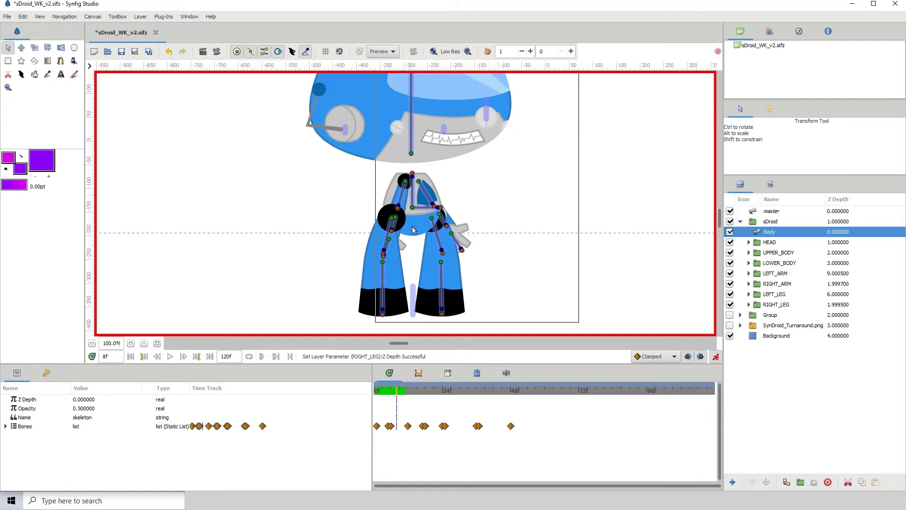
click(394, 396)
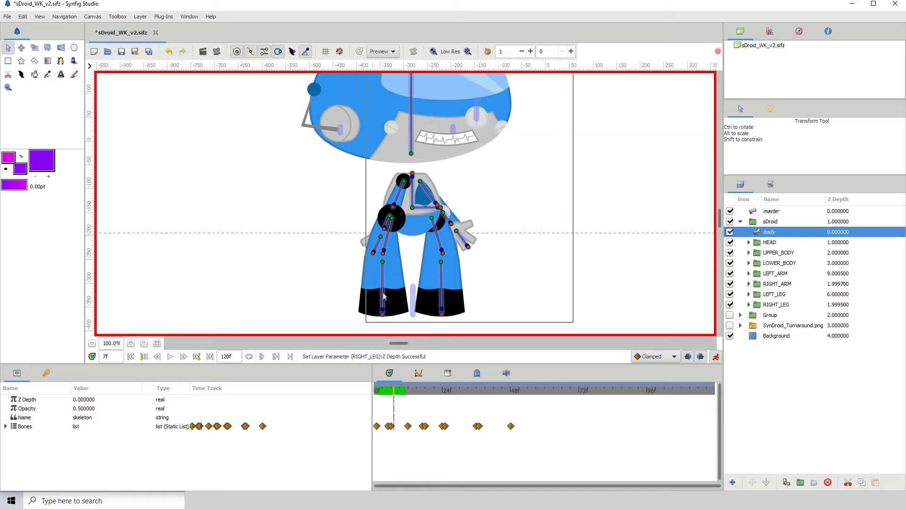
click(402, 396)
drag(403, 392, 408, 395)
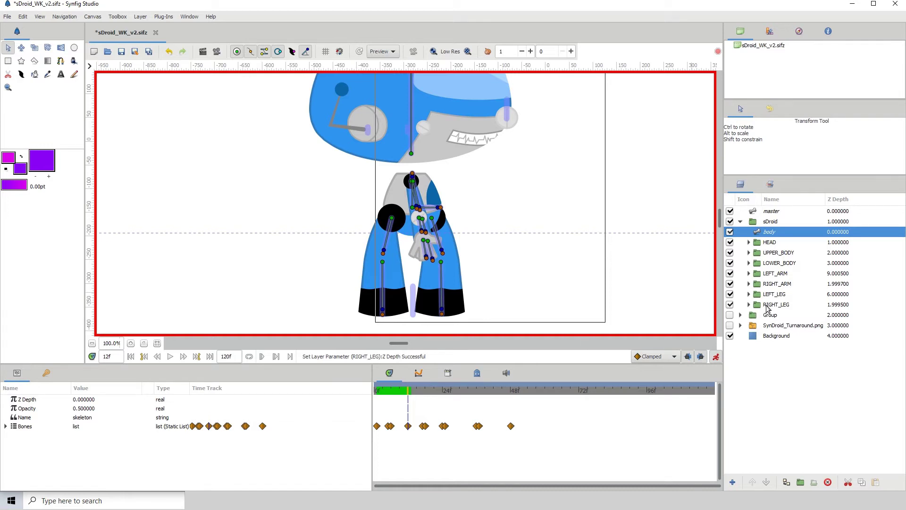
click(390, 392)
drag(390, 396, 378, 395)
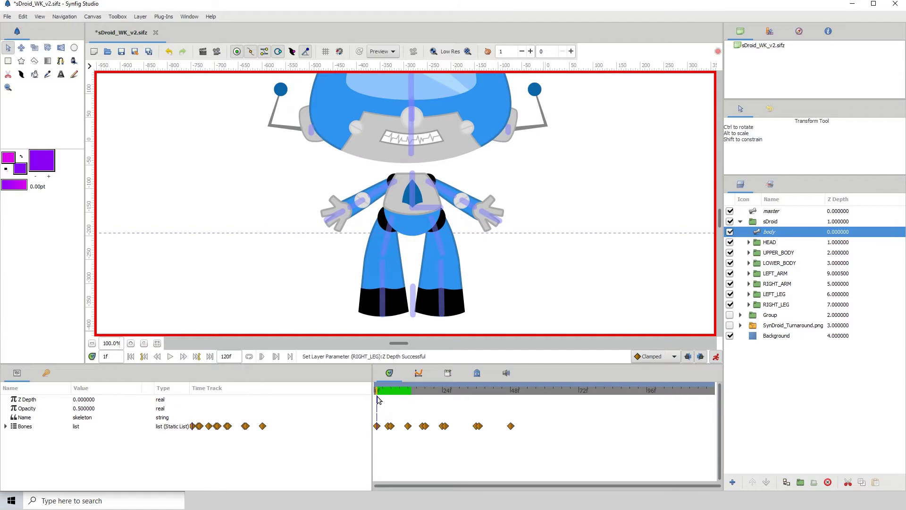
Step: Key the right upper-leg bone's origin at frame 1, and shift it horizontally toward the body's centre at frame 12
click(392, 218)
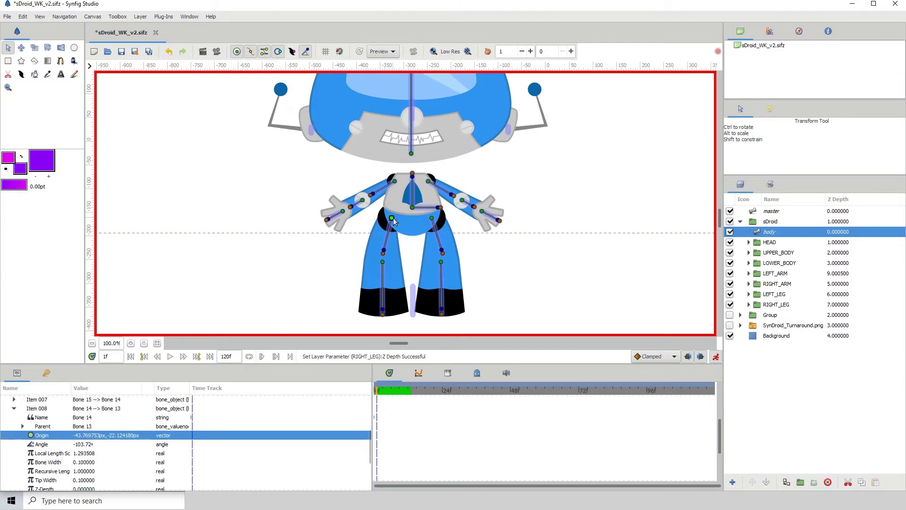
drag(393, 219, 394, 219)
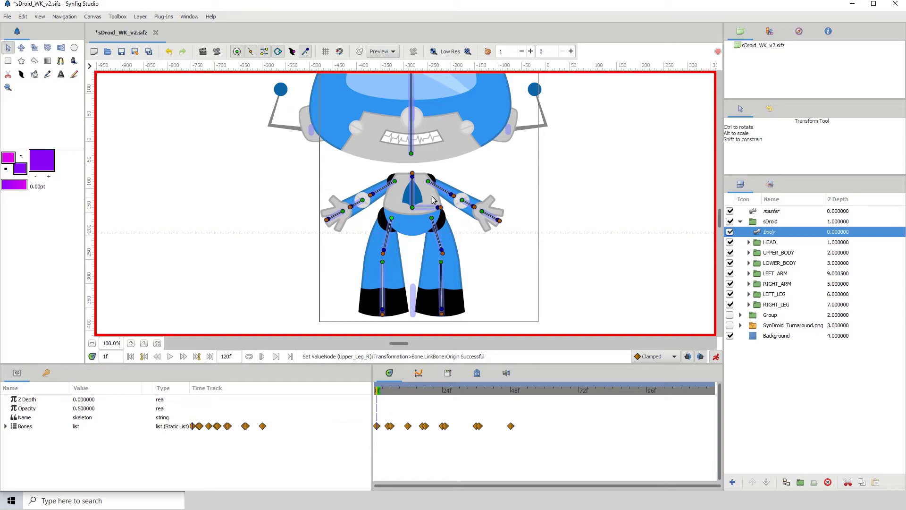
click(400, 391)
drag(401, 394, 408, 396)
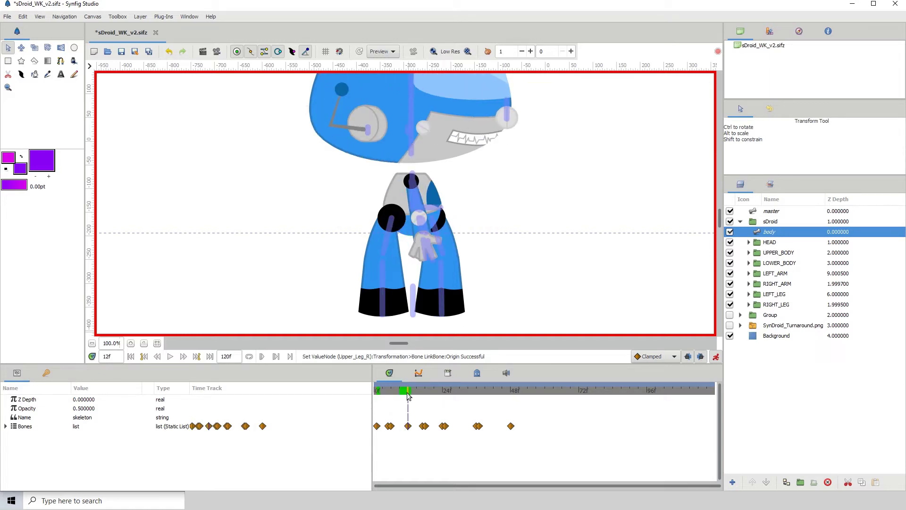
click(392, 218)
key(shift+Right)
key(shift+Right)
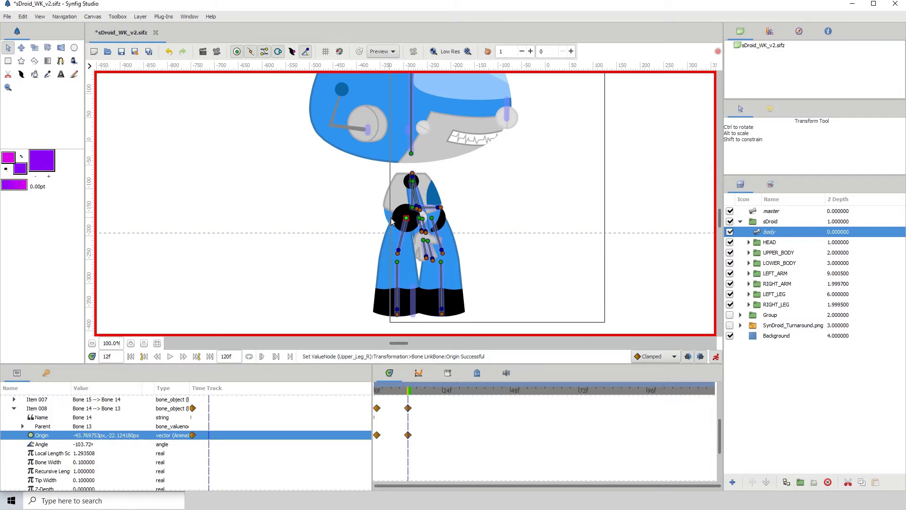
Step: Return to frame 1 and examine how the right leg changes between frames 1 and 2
drag(402, 390, 377, 390)
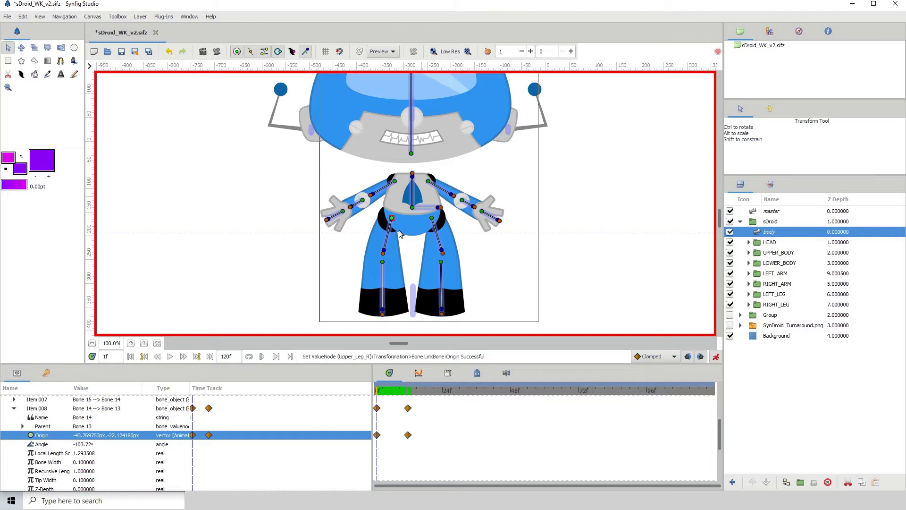
click(376, 390)
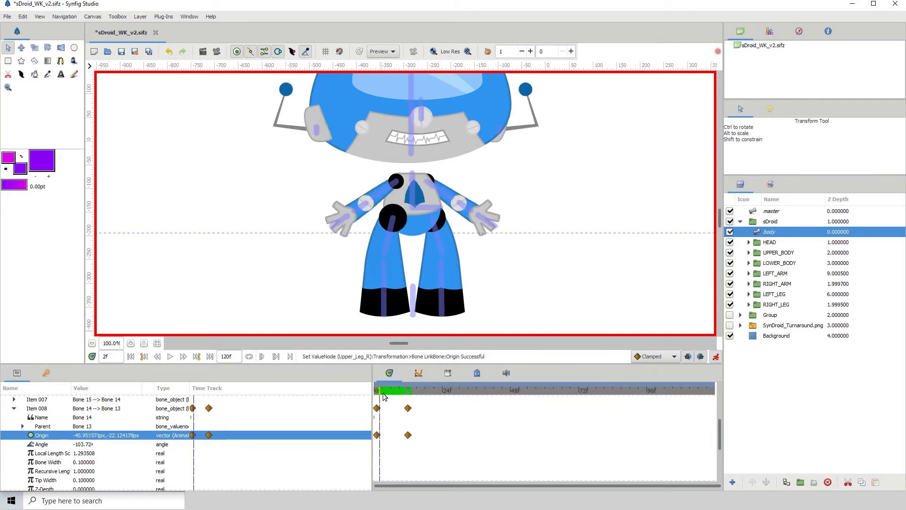
click(377, 392)
click(382, 393)
click(377, 391)
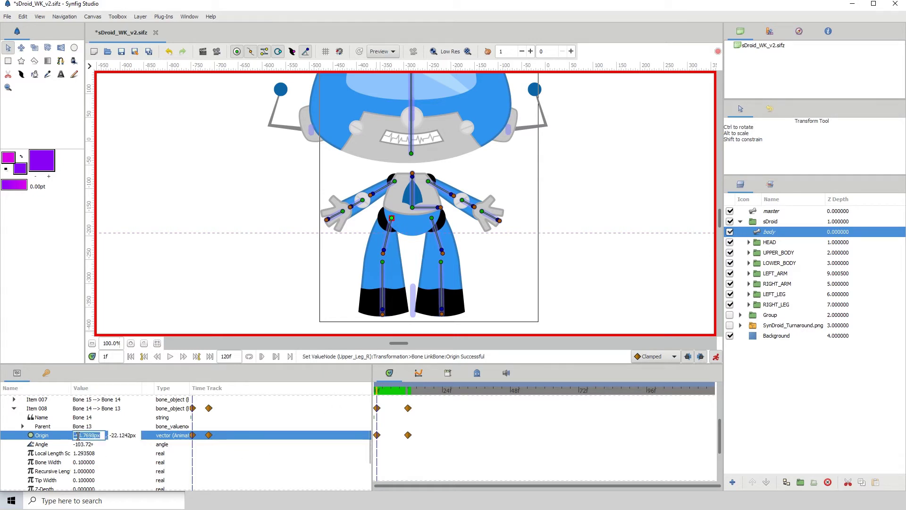
Step: Key the right upper-leg bone's Local Length Scale at frame 1 by making it negative and restoring it to 1.293508
click(76, 454)
drag(71, 390, 99, 390)
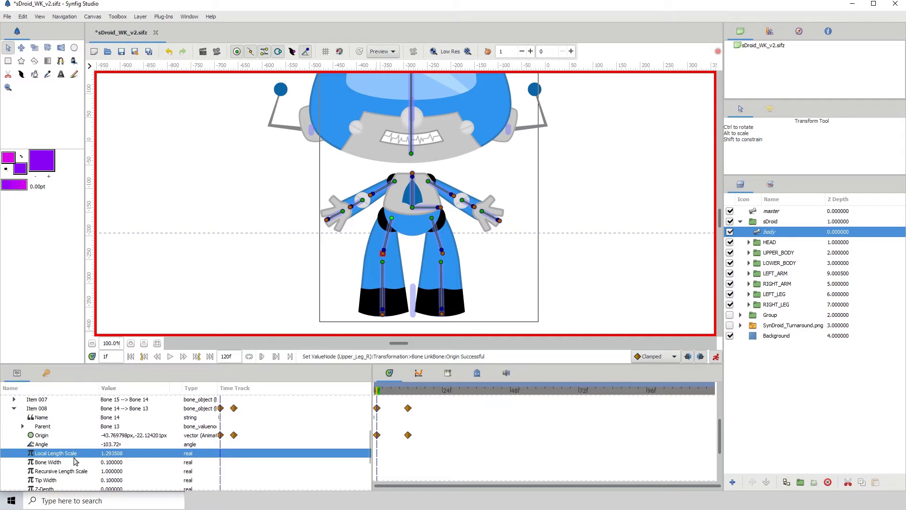
click(103, 454)
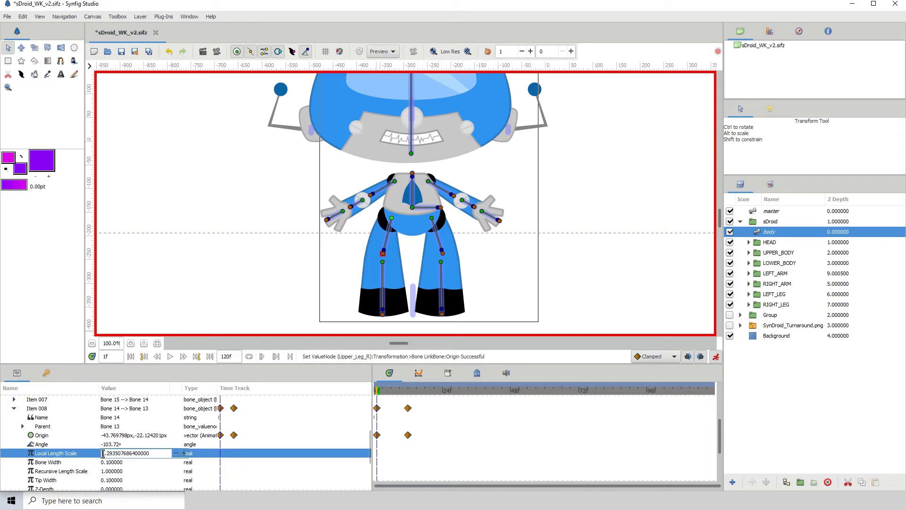
text(-)
key(Return)
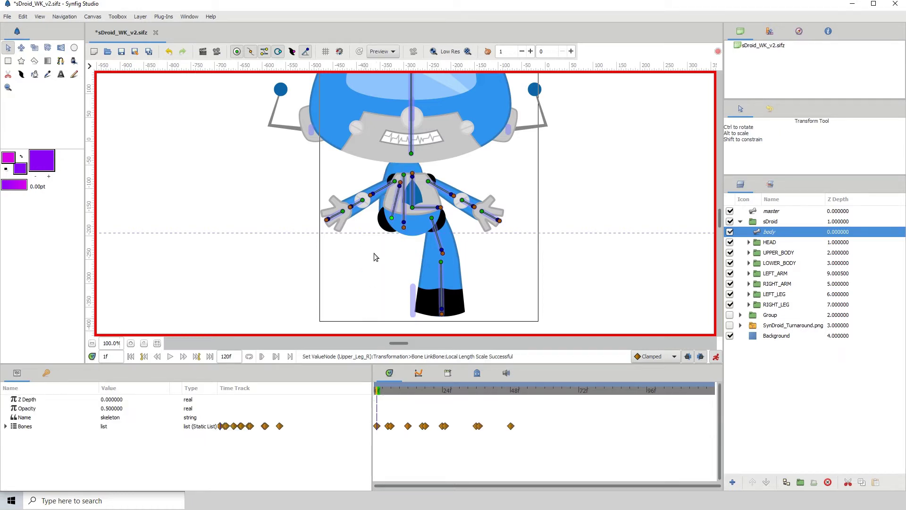
click(393, 220)
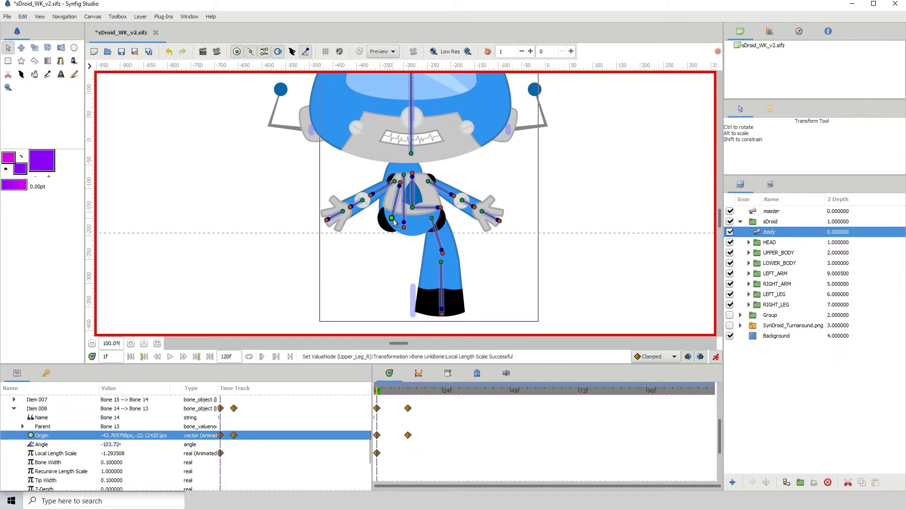
double_click(109, 454)
click(104, 454)
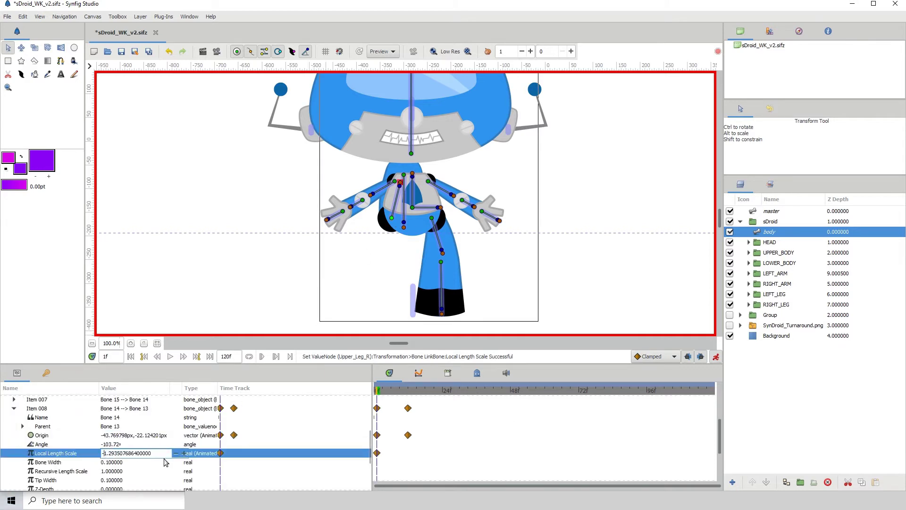
key(Return)
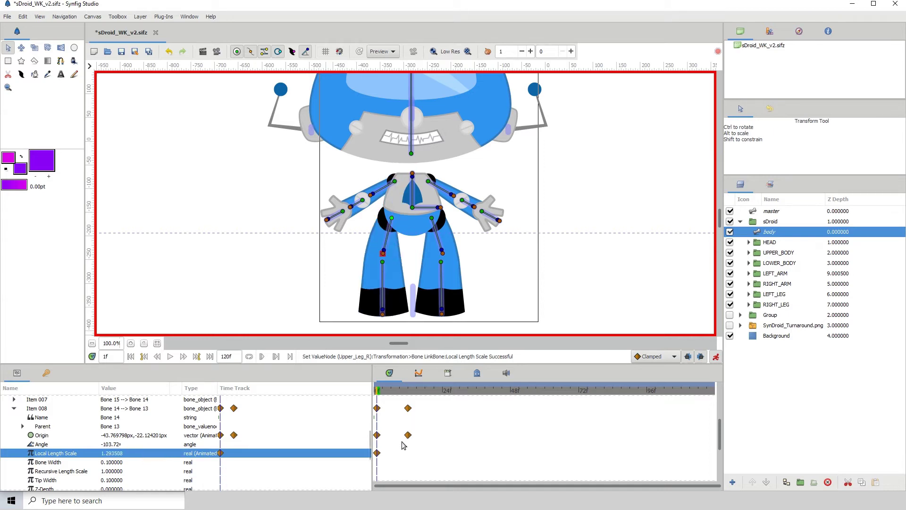
Step: At frame 2, set the right upper-leg bone's Local Length Scale to -1.293508
scroll(402, 449, down, 2)
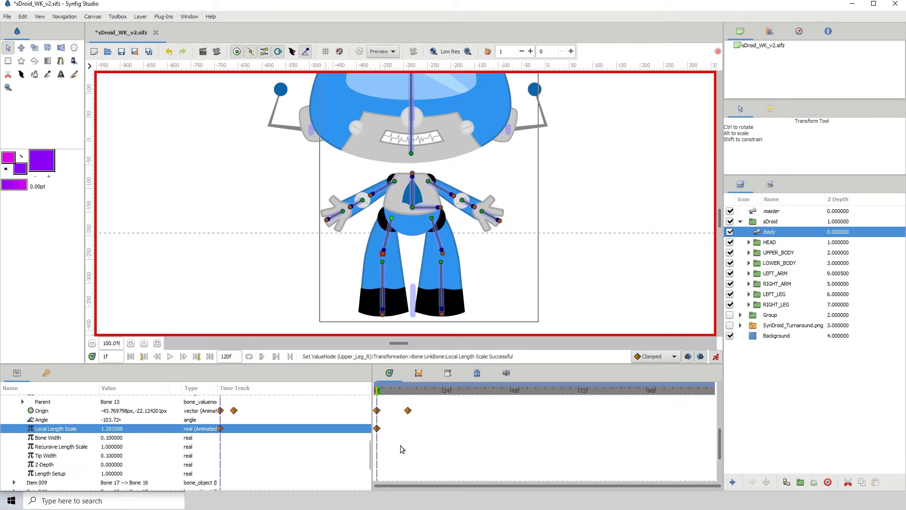
click(382, 395)
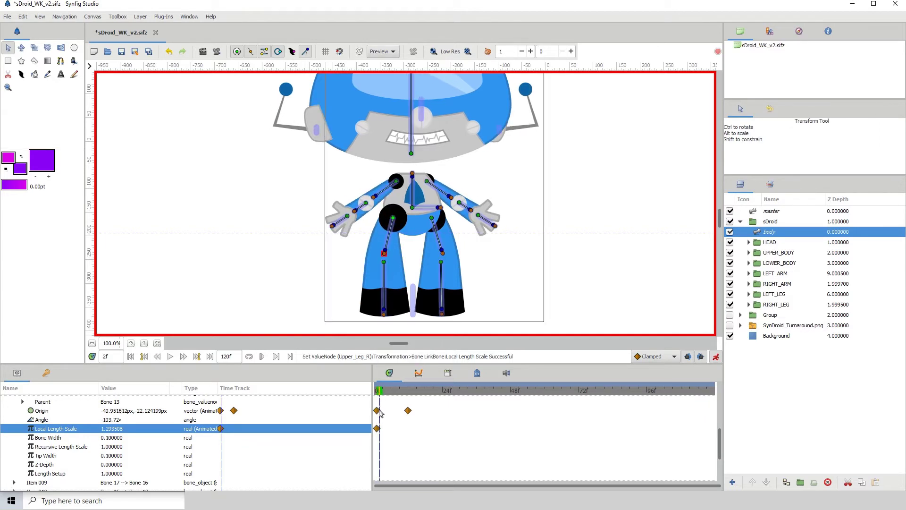
click(106, 428)
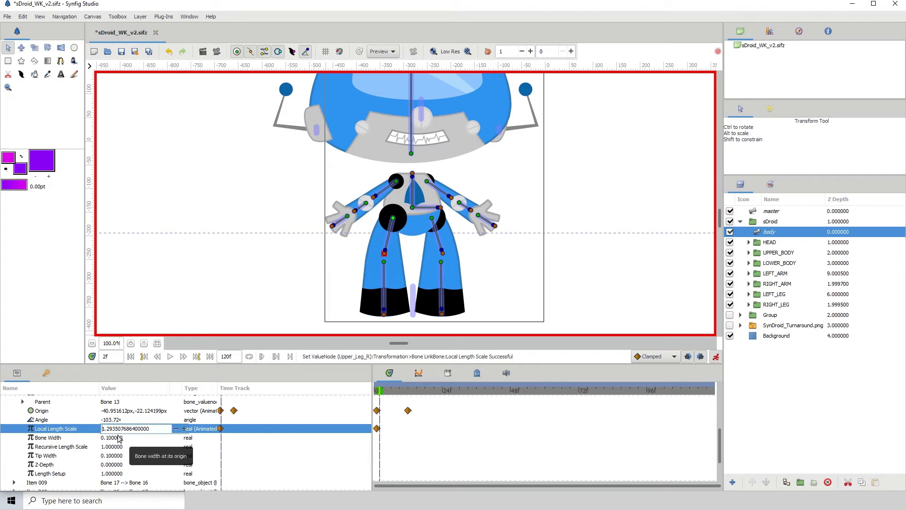
text(-)
key(Return)
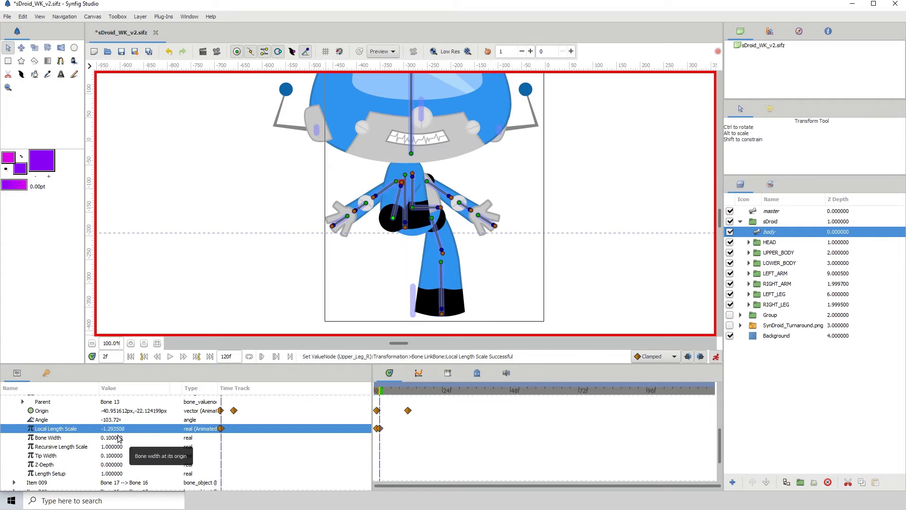
Step: At frame 2, rotate the flipped right upper-leg and lower-leg bones back down so the leg hangs below the hip
click(400, 186)
drag(373, 210, 384, 243)
drag(383, 241, 386, 219)
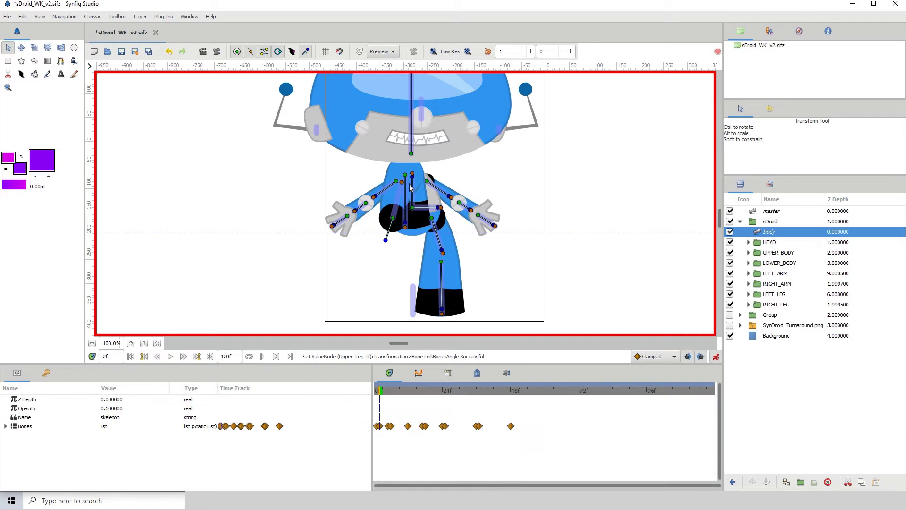
drag(378, 260, 366, 285)
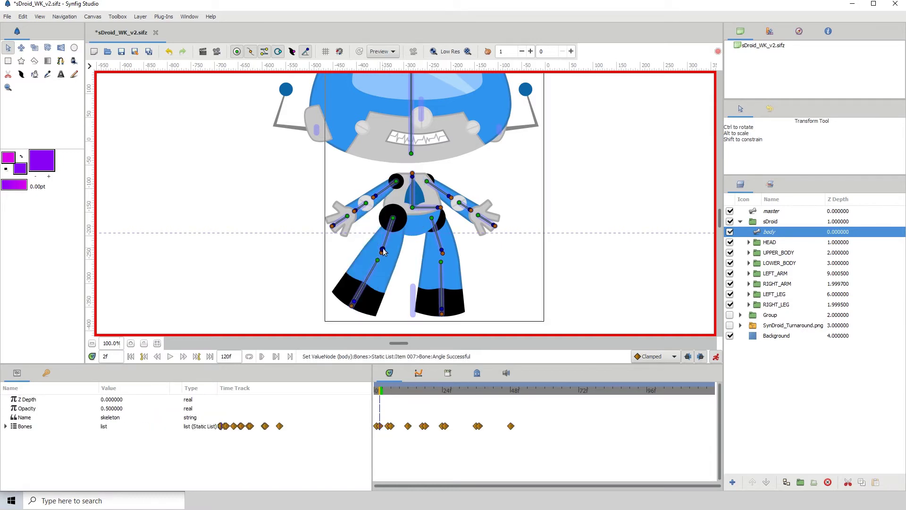
drag(383, 251, 408, 248)
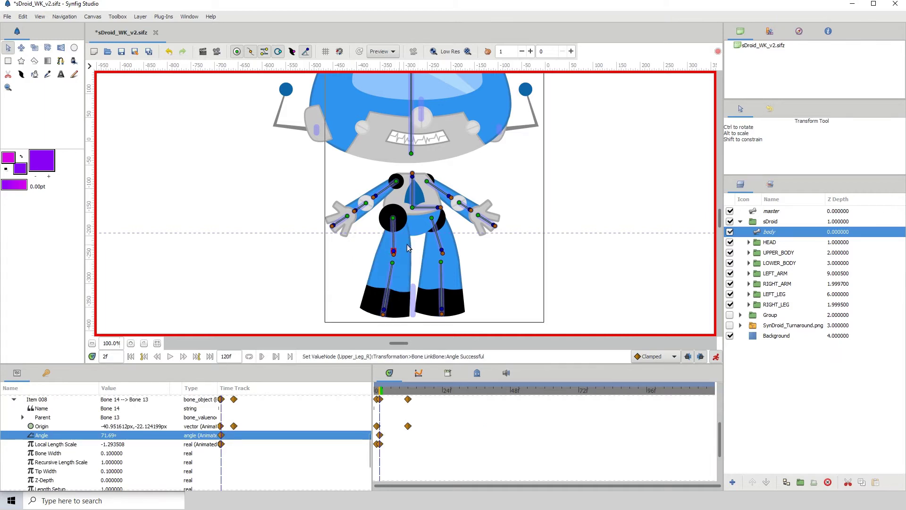
Step: Fine-tune the right leg's pose at frame 2, with the upper-leg bone at about 102.59° and the foot angled inward
drag(383, 310, 377, 308)
drag(394, 251, 400, 250)
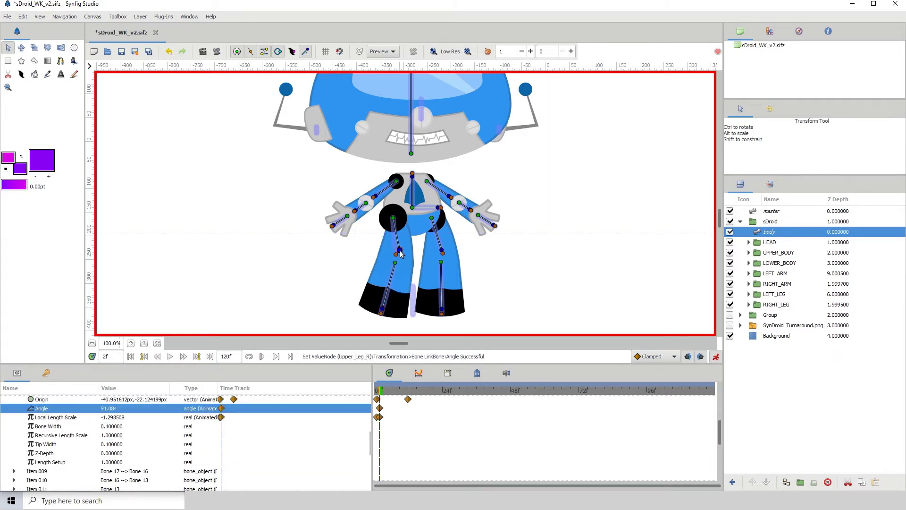
drag(394, 310, 397, 309)
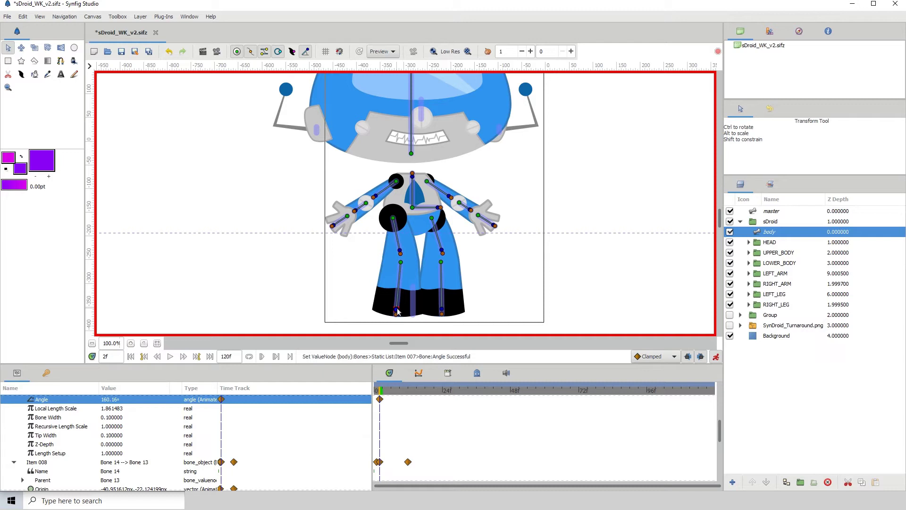
click(400, 251)
click(400, 251)
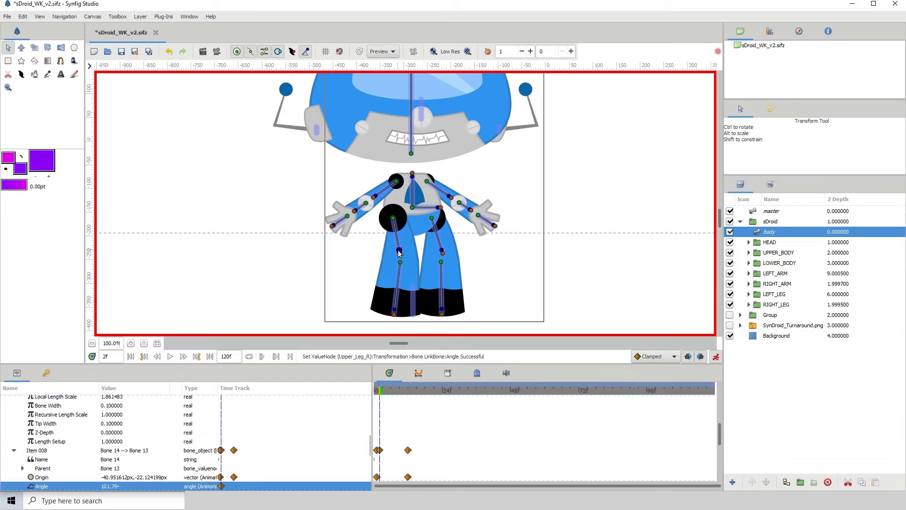
click(395, 310)
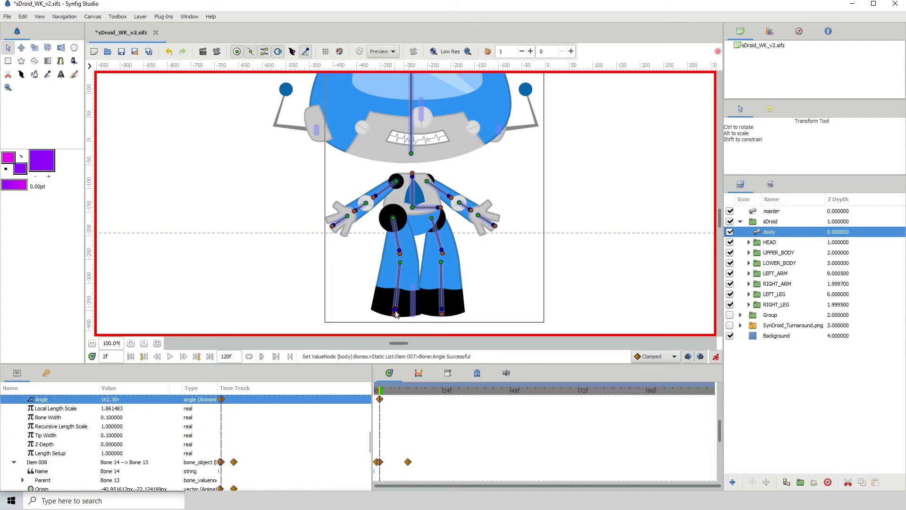
click(398, 249)
click(400, 251)
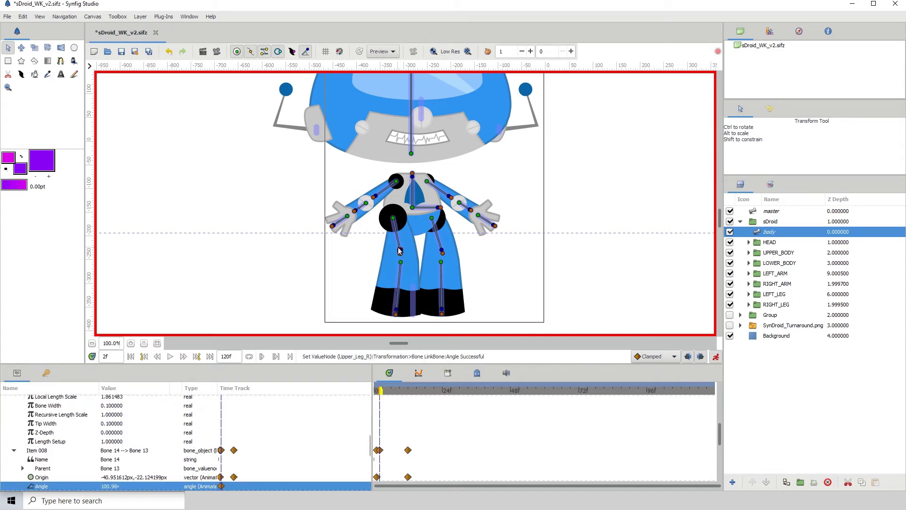
Step: Duplicate the right upper-leg bone's frame 1 Origin waypoint at frame 2
click(394, 218)
scroll(434, 428, down, 2)
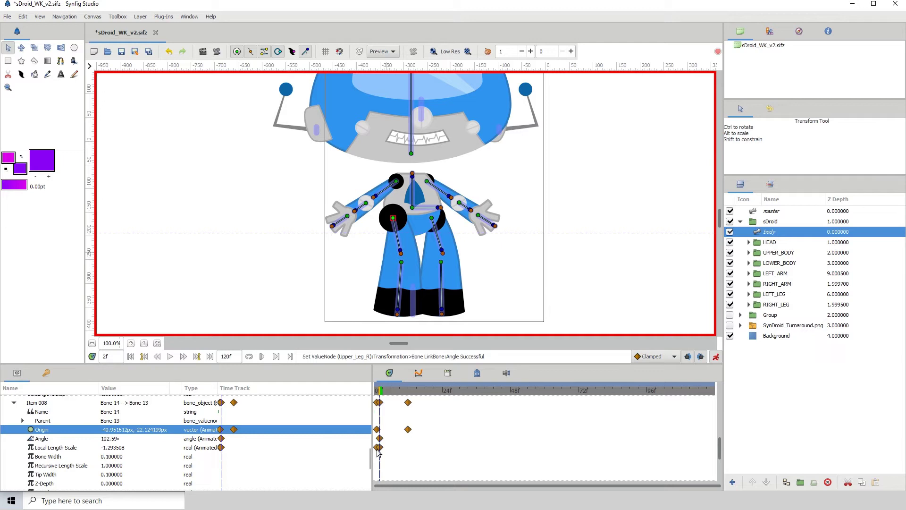
click(65, 448)
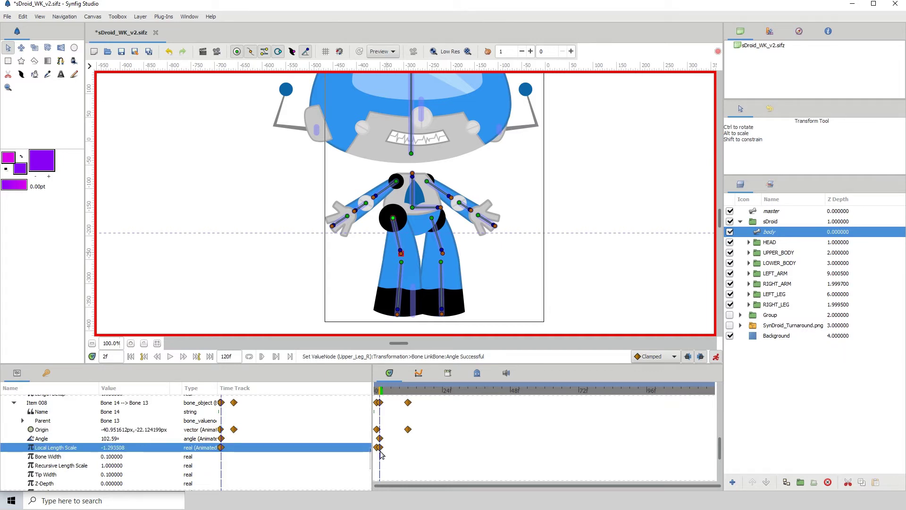
click(106, 440)
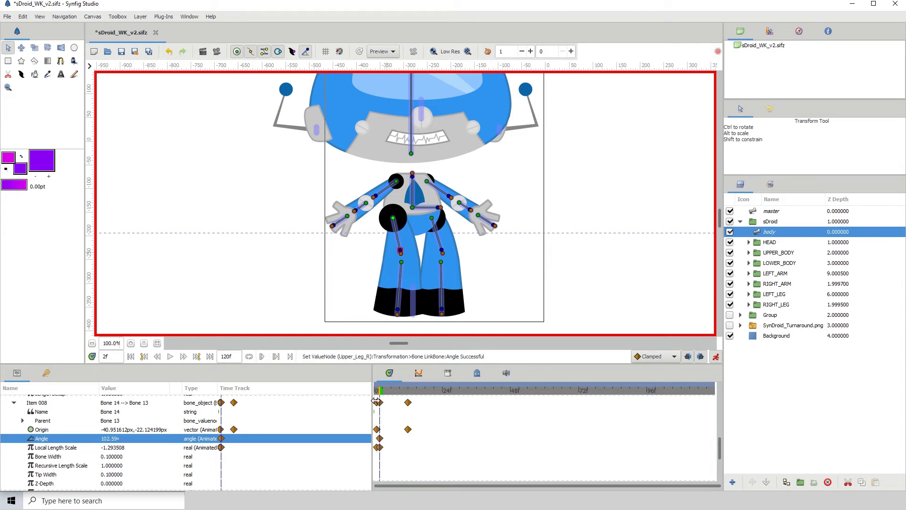
right_click(377, 431)
click(413, 325)
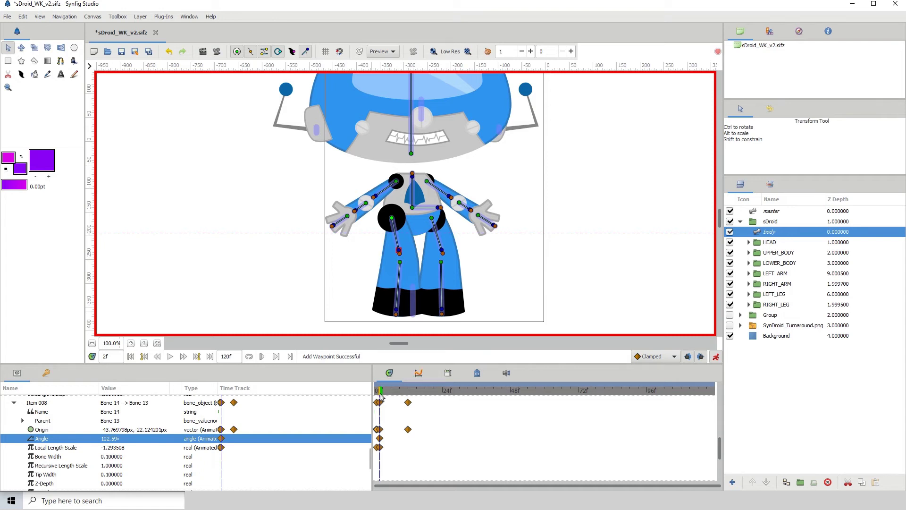
Step: Go to frame 1, try duplicating the right upper-leg bone's frame 2 Angle waypoint there, and undo it
drag(380, 396, 378, 395)
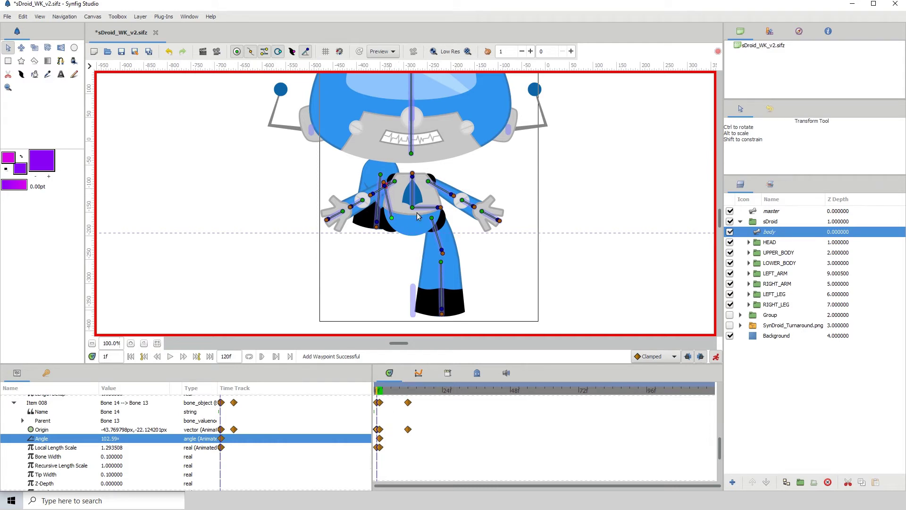
right_click(380, 441)
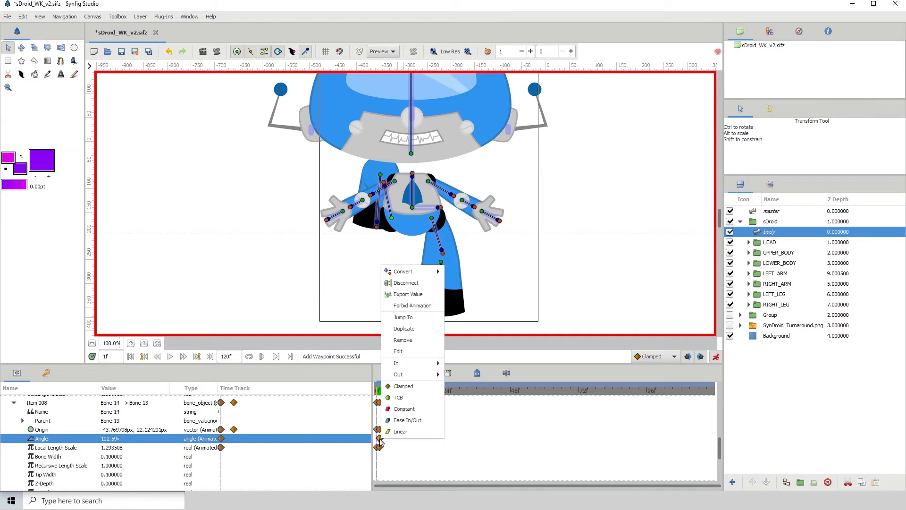
click(405, 329)
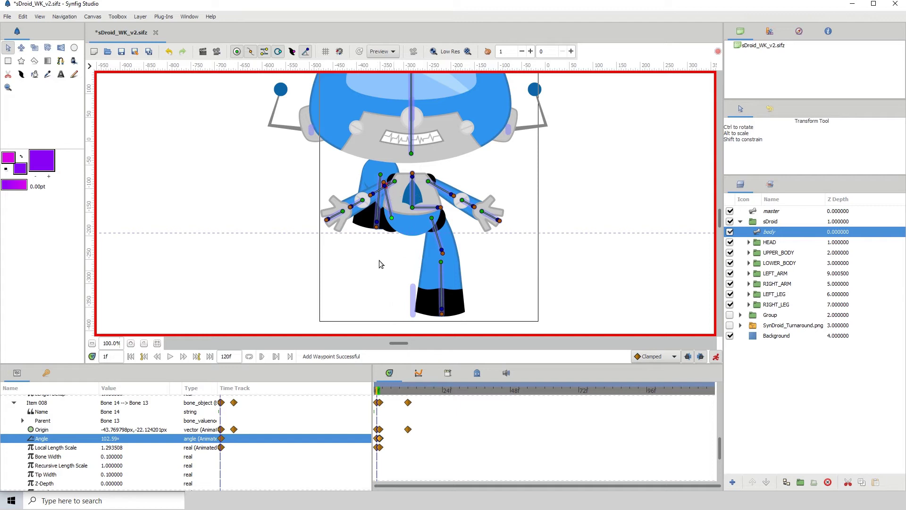
click(169, 51)
Step: At frame 1, rotate the right upper-leg bone to about 256.15° and the lower-leg bone to about 23.67°, restoring the front-view stance
drag(385, 188, 376, 311)
drag(379, 248, 382, 251)
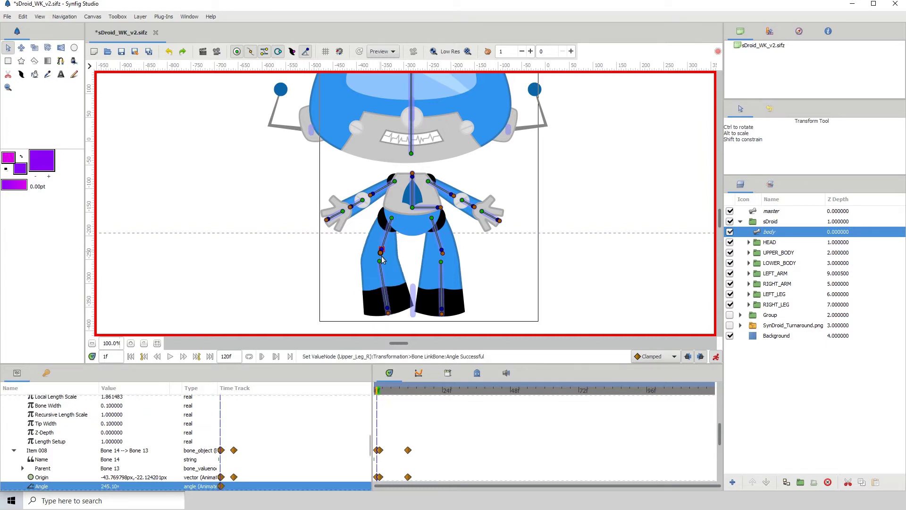
drag(387, 307, 384, 307)
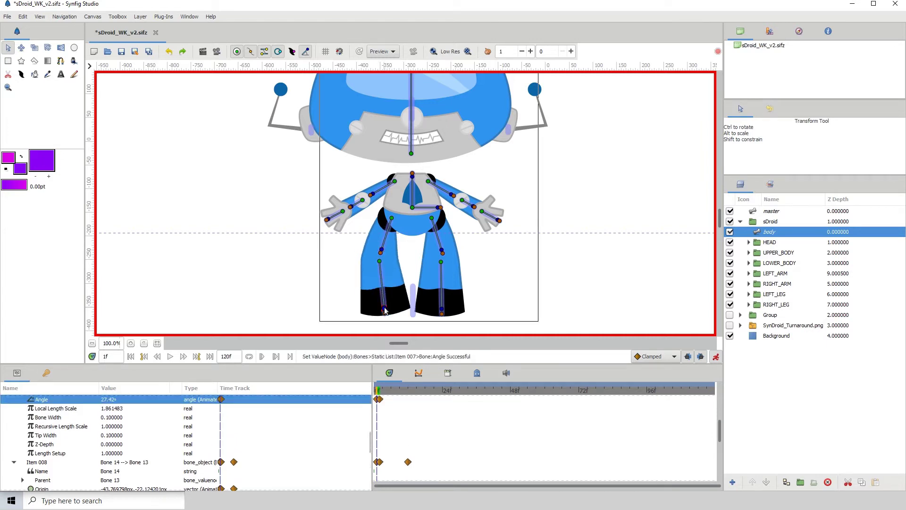
drag(382, 251, 388, 252)
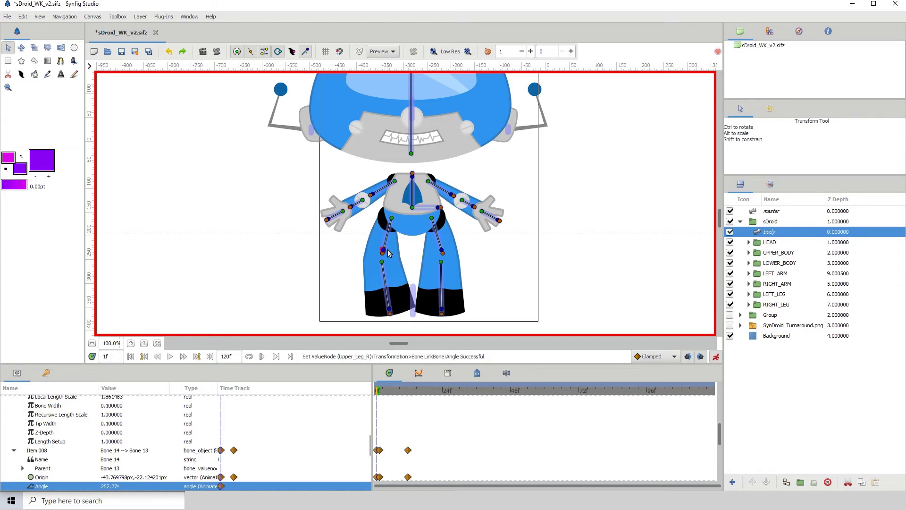
click(392, 311)
click(392, 311)
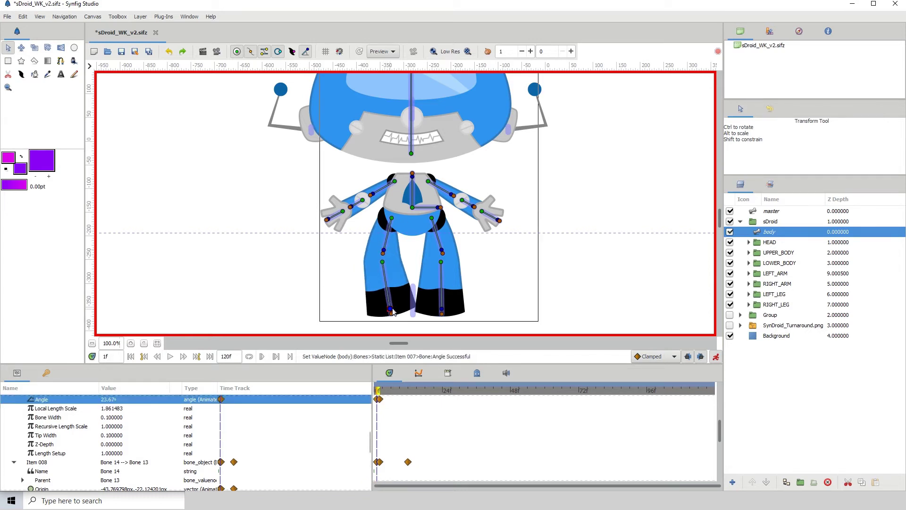
drag(393, 311, 393, 311)
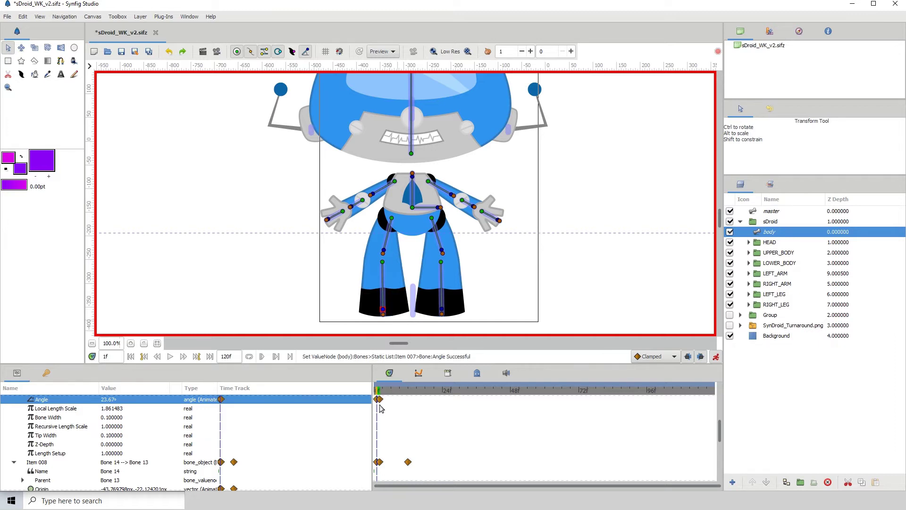
Step: Examine the right upper-leg bone's waypoints and compare the leg's pose between frames 1 and 2
scroll(388, 425, down, 3)
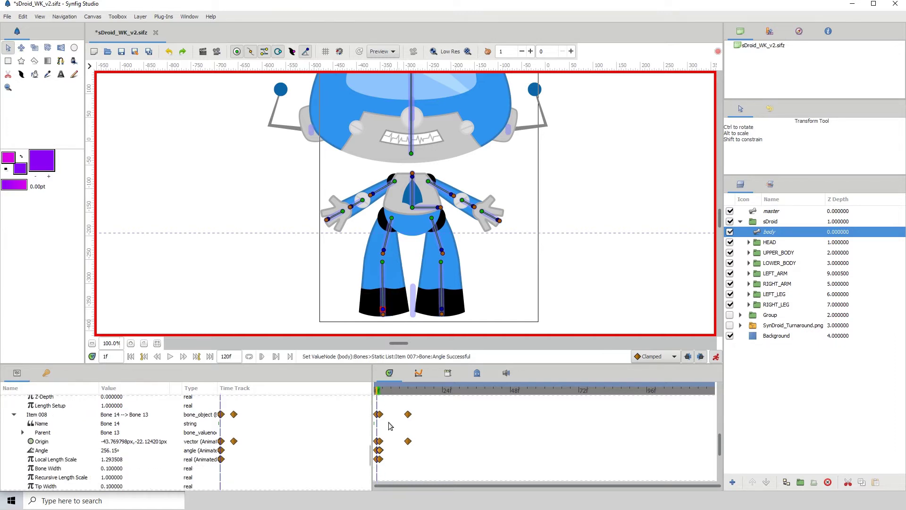
scroll(389, 406, up, 2)
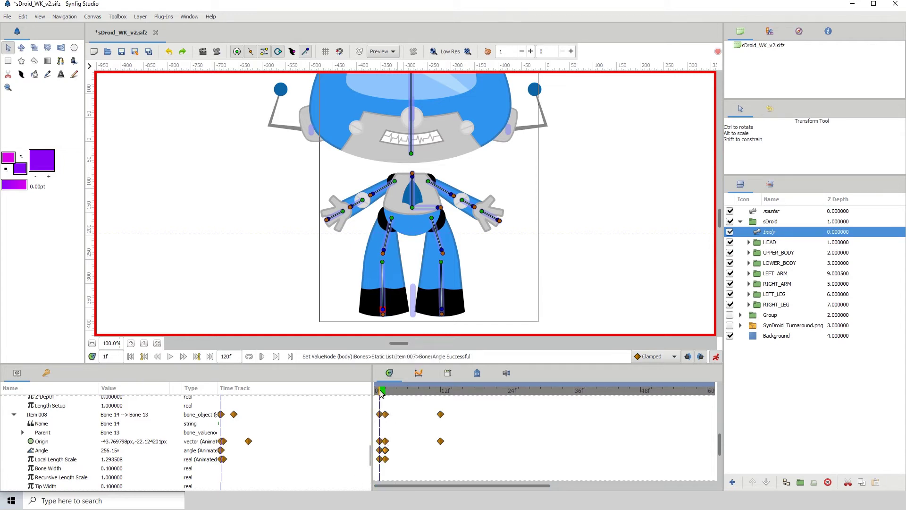
click(386, 391)
drag(385, 390, 385, 391)
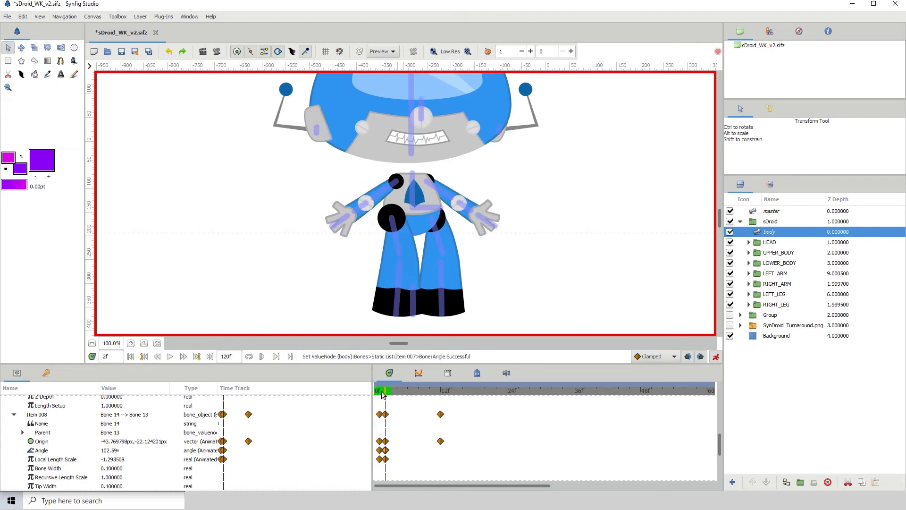
click(380, 391)
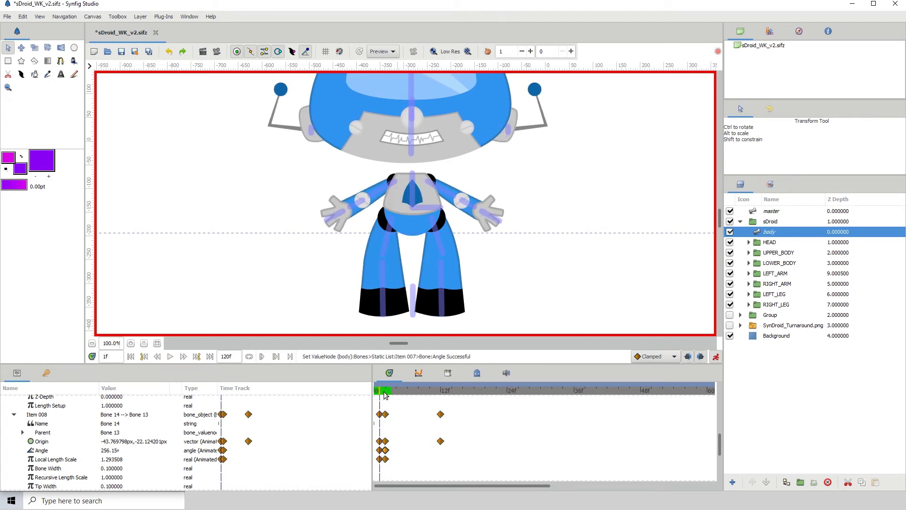
click(386, 391)
Step: At frame 24, key the right upper-leg bone's origin by shifting it horizontally across the body to the opposite hip
drag(388, 396, 510, 397)
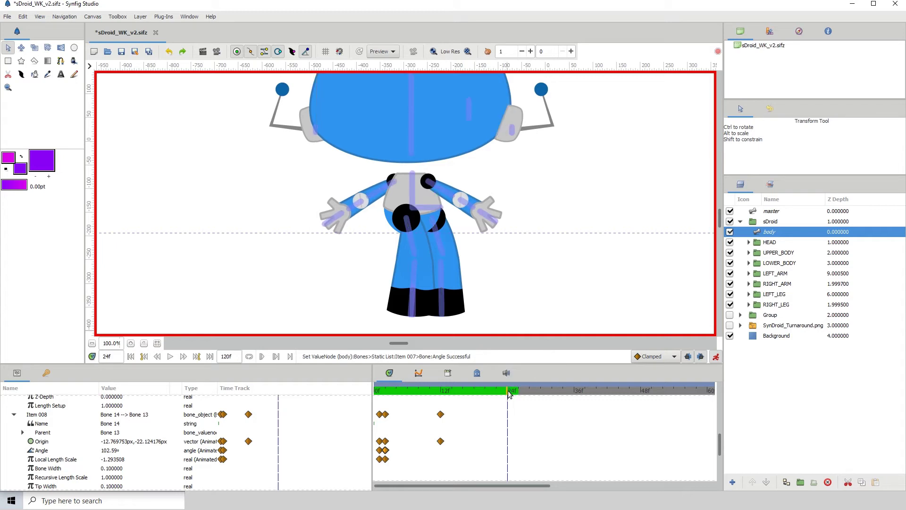
click(407, 219)
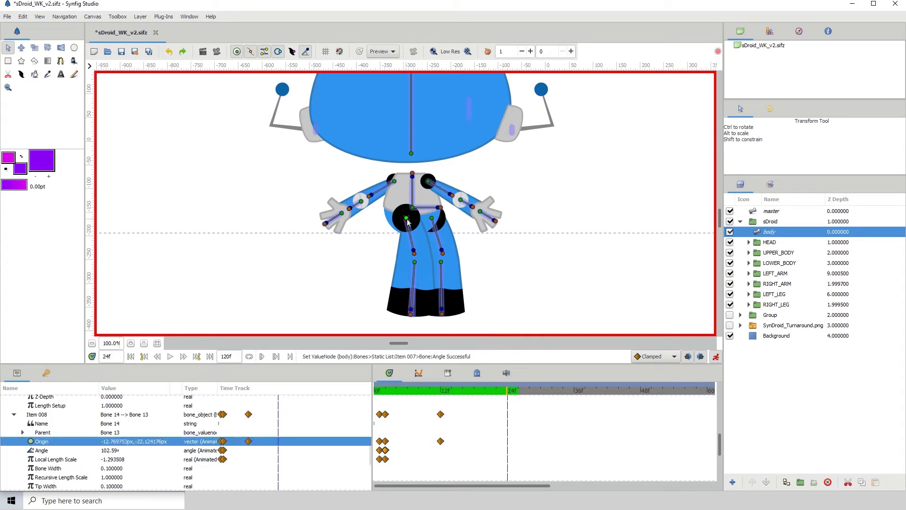
key(shift+Right)
key(shift+Right)
key(shift+Right)
key(shift+Right)
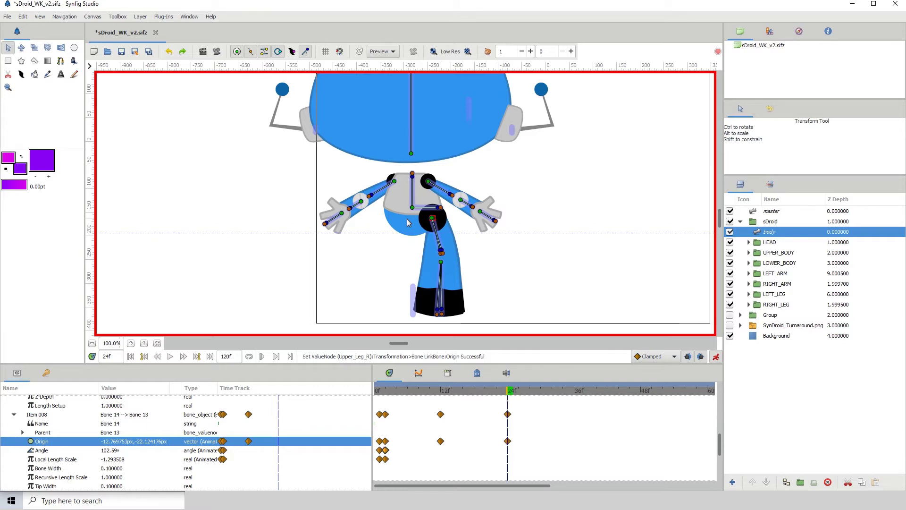
Step: Check up close how the right upper-leg bone's origin lines up with the opposite hip joint at frame 24
click(131, 344)
click(131, 343)
click(131, 343)
drag(443, 282, 383, 259)
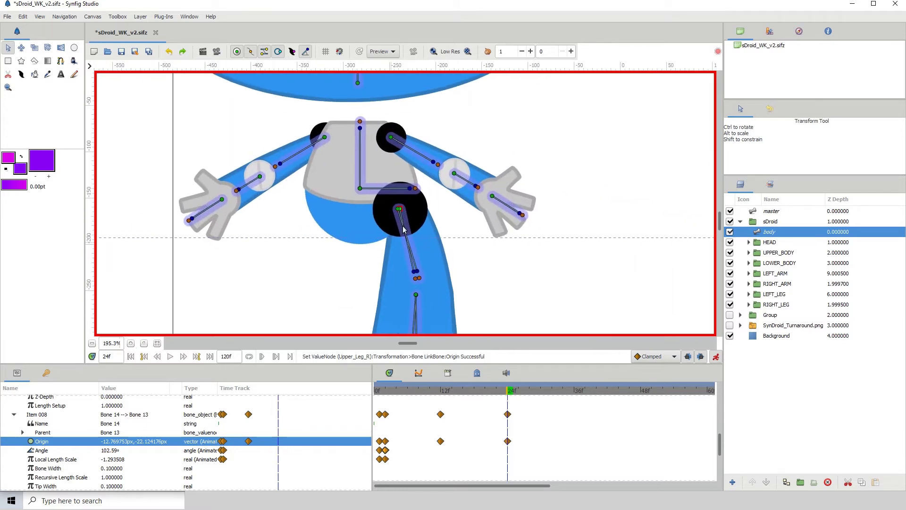
click(130, 344)
click(130, 345)
click(131, 345)
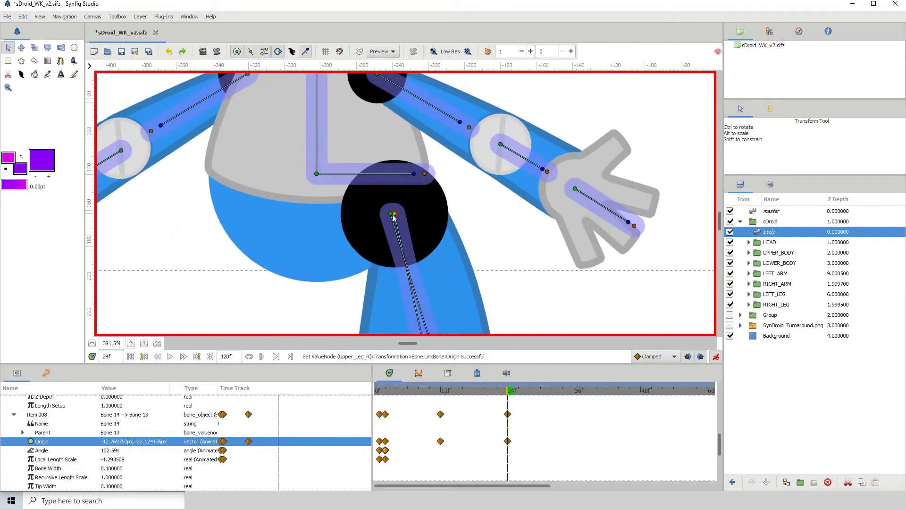
click(396, 214)
click(92, 344)
click(92, 344)
click(92, 343)
click(92, 343)
click(92, 344)
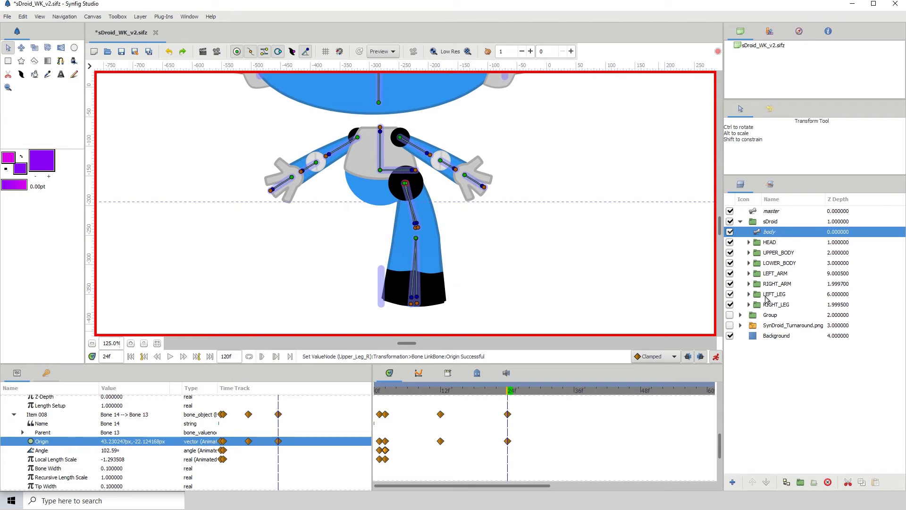
Step: Hide the LEFT_LEG group and toggle the RIGHT_LEG group off and back on to isolate the right leg
click(731, 294)
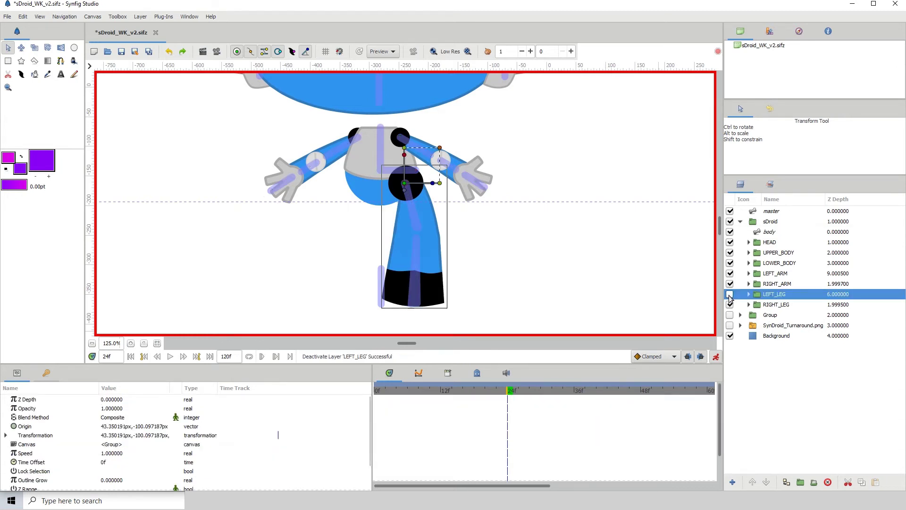
click(768, 306)
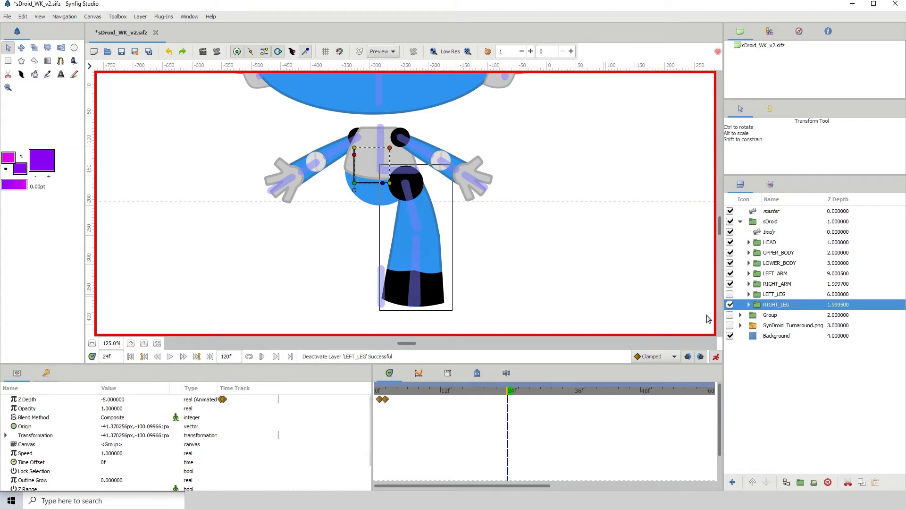
click(729, 305)
click(729, 305)
scroll(298, 248, down, 1)
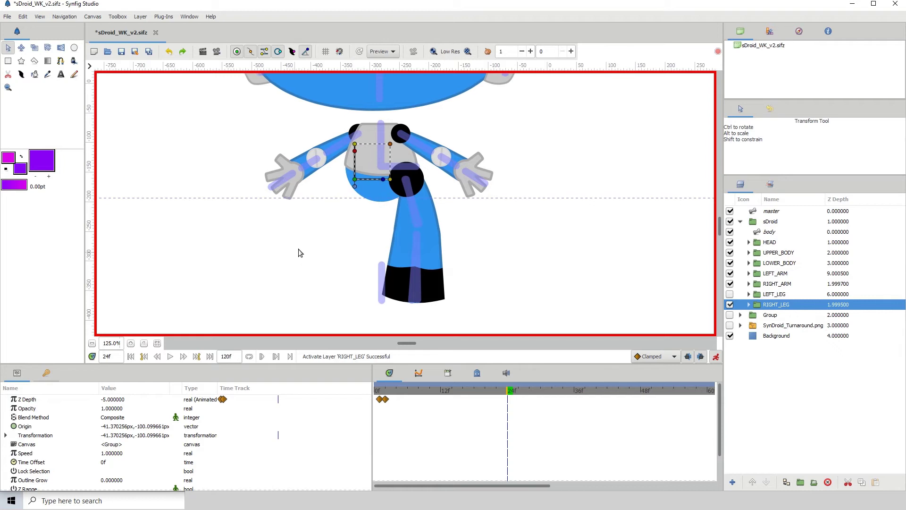
Step: Duplicate the right upper-leg bone's frame 2 Angle and Local Length Scale waypoints to frame 24 in the body skeleton
click(774, 233)
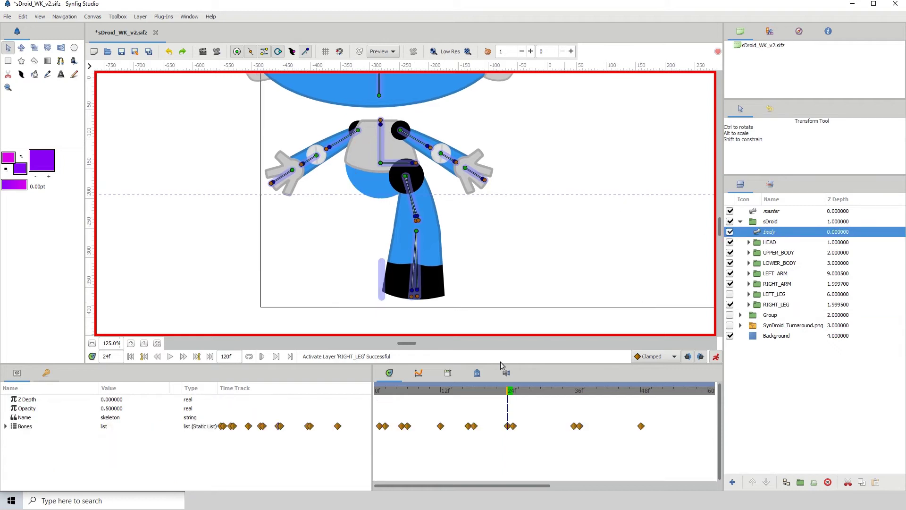
click(409, 180)
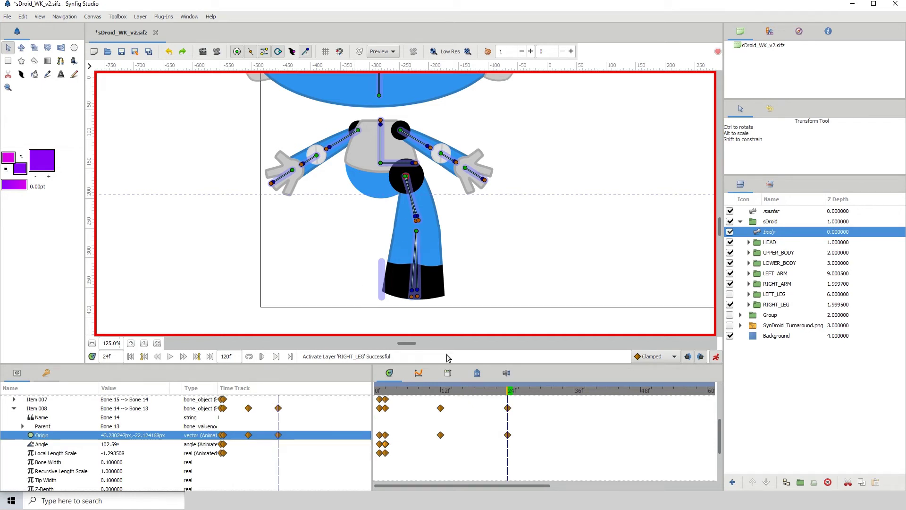
mouse_move(506, 392)
mouse_down()
mouse_move(480, 394)
mouse_move(508, 395)
mouse_up()
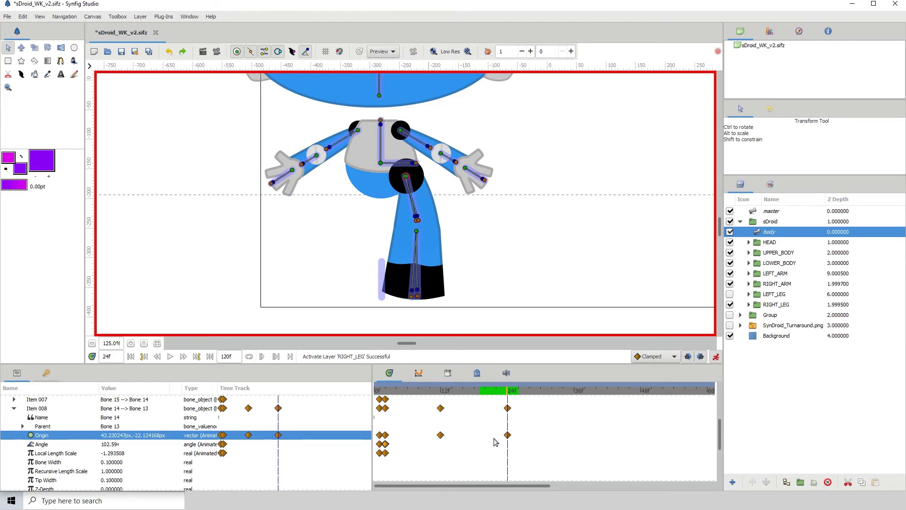
right_click(385, 445)
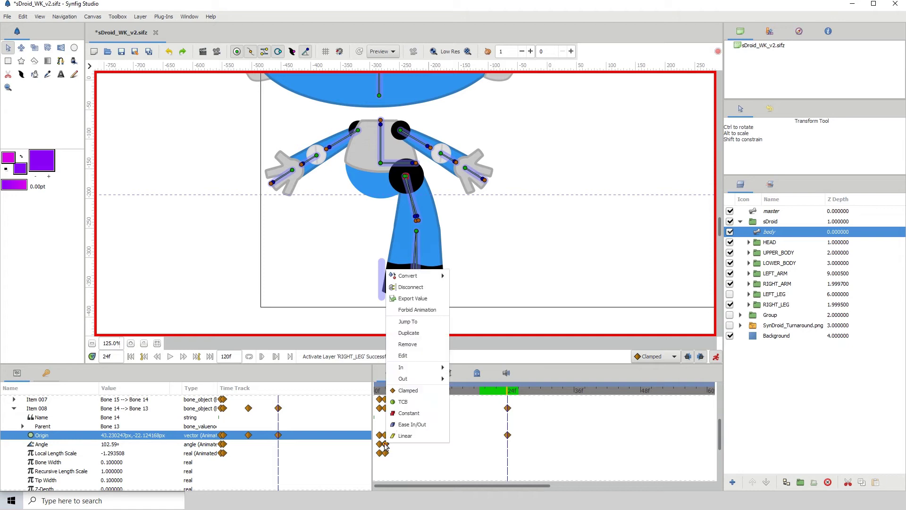
click(409, 333)
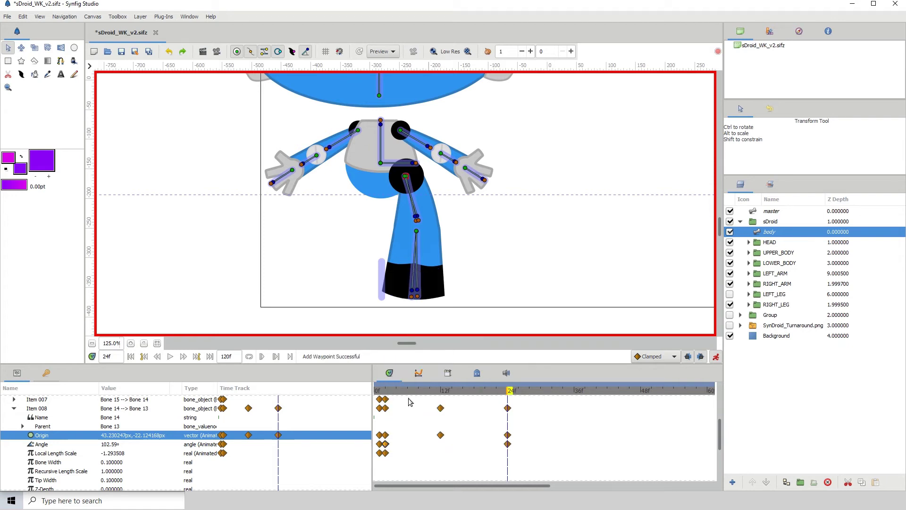
right_click(385, 454)
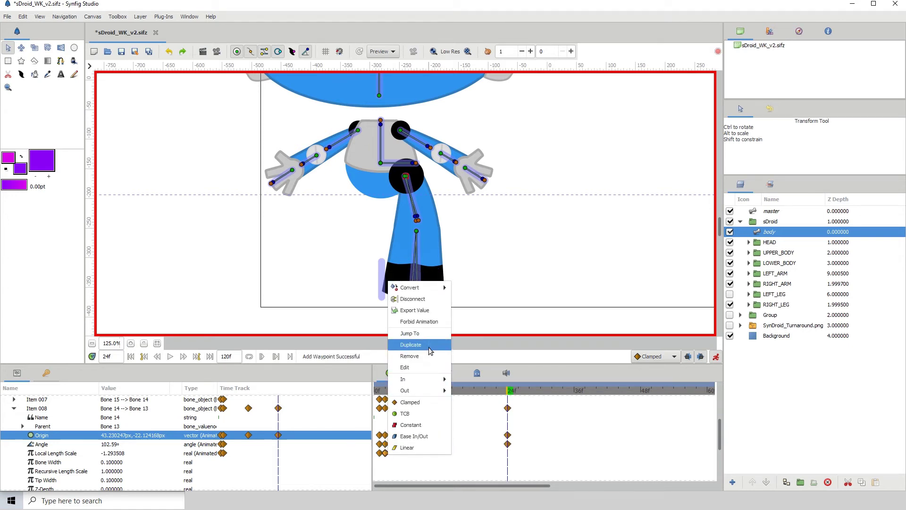
click(410, 345)
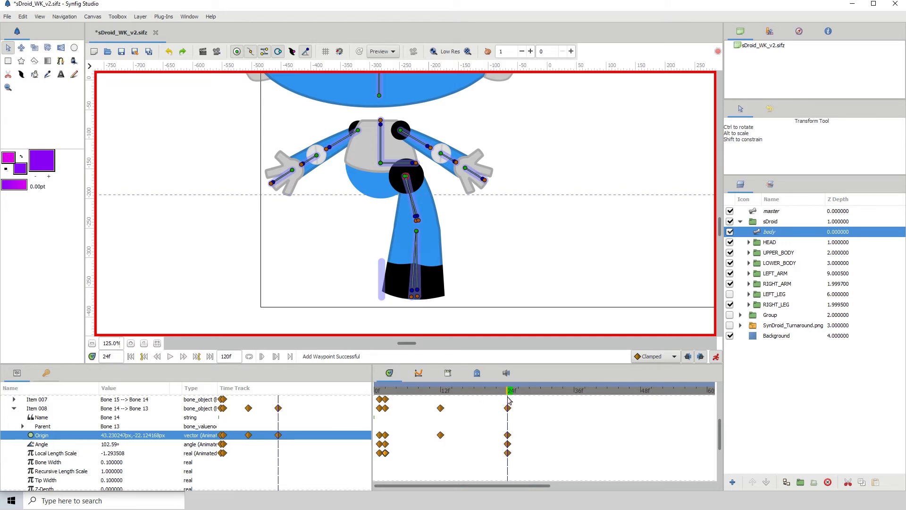
Step: Duplicate the RIGHT_LEG group's frame 2 Z Depth waypoint to frame 24
mouse_move(508, 391)
mouse_down()
mouse_move(407, 400)
mouse_move(466, 406)
mouse_move(400, 406)
mouse_move(507, 407)
mouse_move(505, 395)
mouse_up()
click(773, 304)
scroll(144, 451, up, 1)
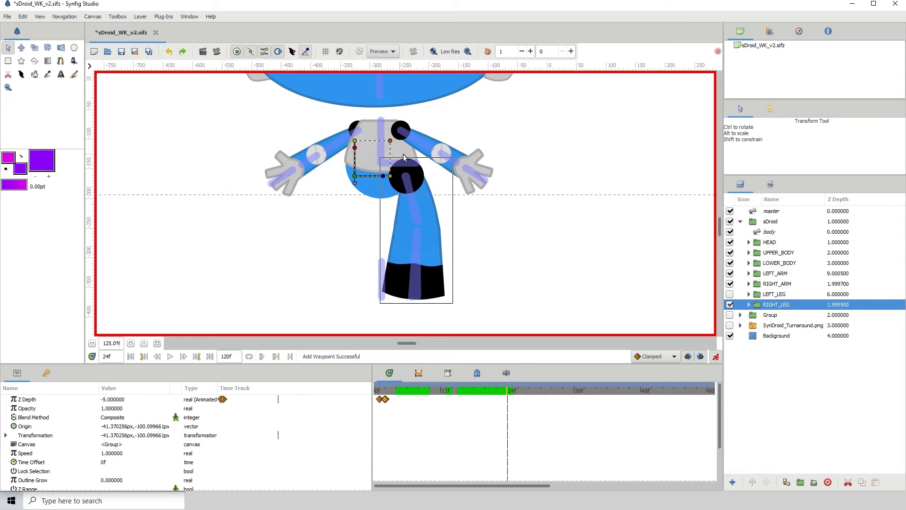
right_click(385, 401)
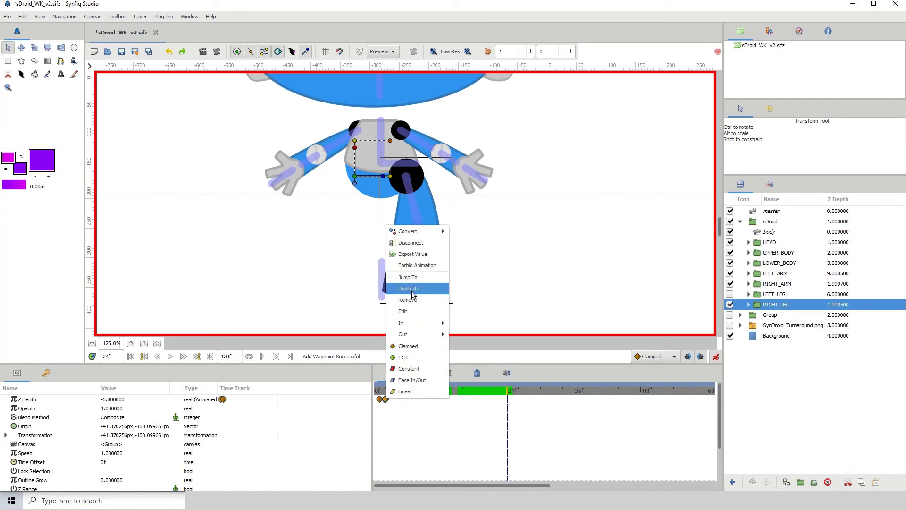
click(412, 293)
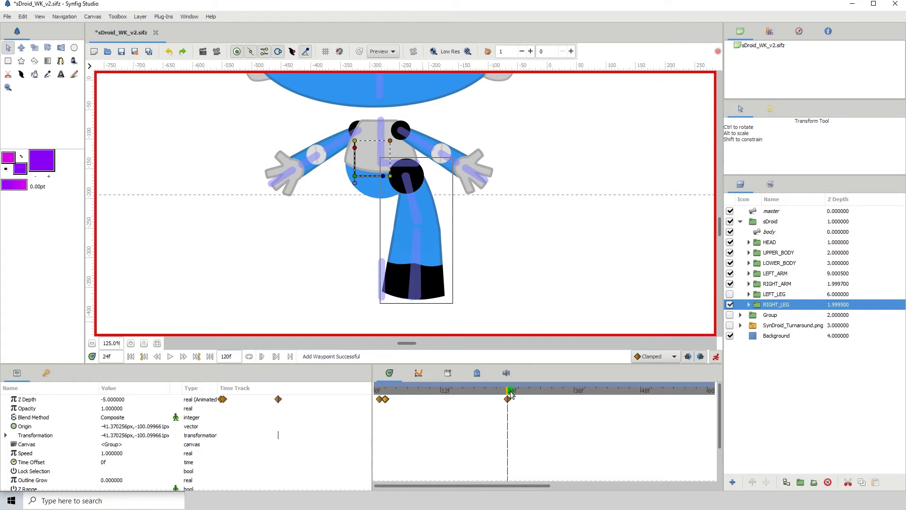
Step: Duplicate the RIGHT_LEG group's frame 1 Z Depth waypoint to frame 25, putting the leg behind the body
drag(511, 394, 513, 395)
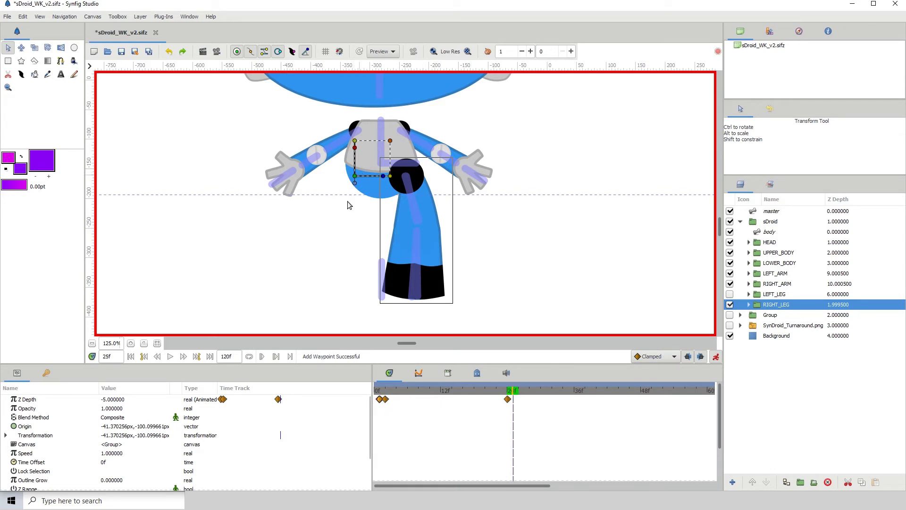
right_click(380, 399)
click(404, 303)
mouse_move(510, 392)
mouse_down()
mouse_move(375, 395)
mouse_move(514, 391)
mouse_up()
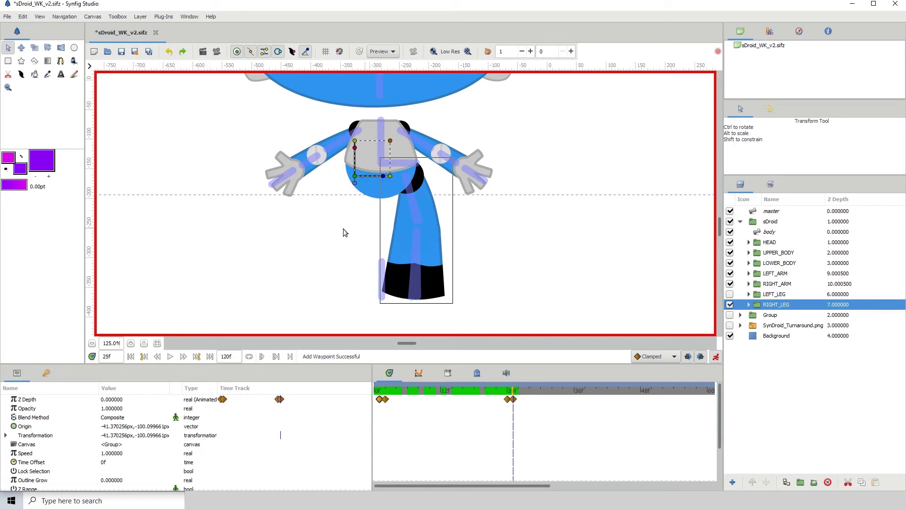
Step: Select the right upper-leg bone in the body skeleton and compare the robot's pose at frames 24, 25 and 26
click(772, 234)
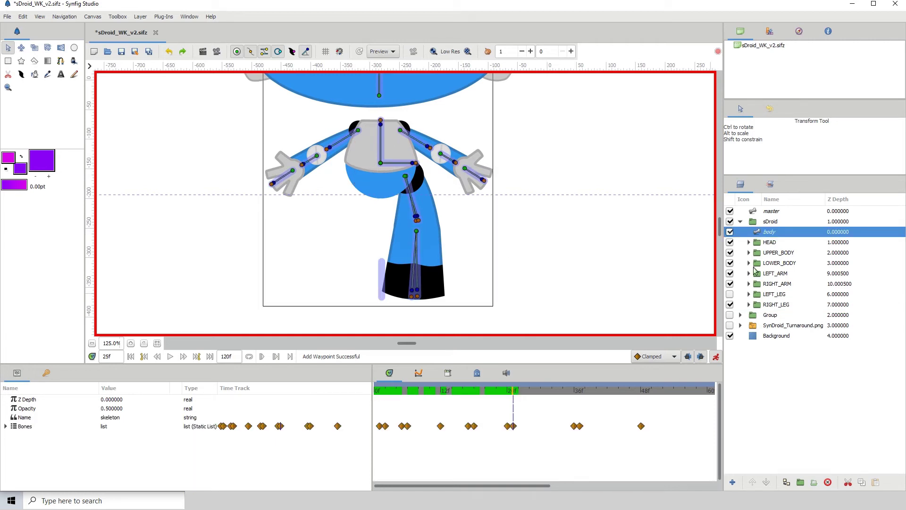
click(405, 177)
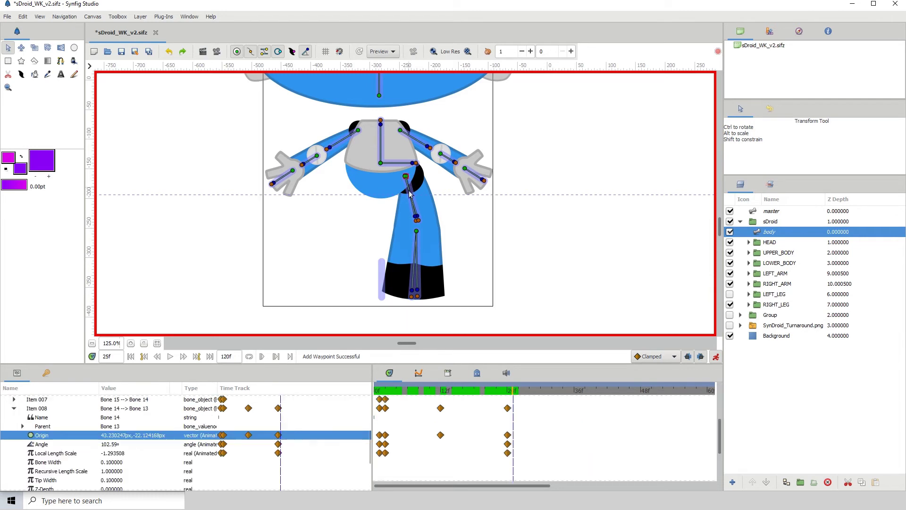
click(509, 397)
drag(510, 393, 513, 394)
click(508, 394)
click(513, 396)
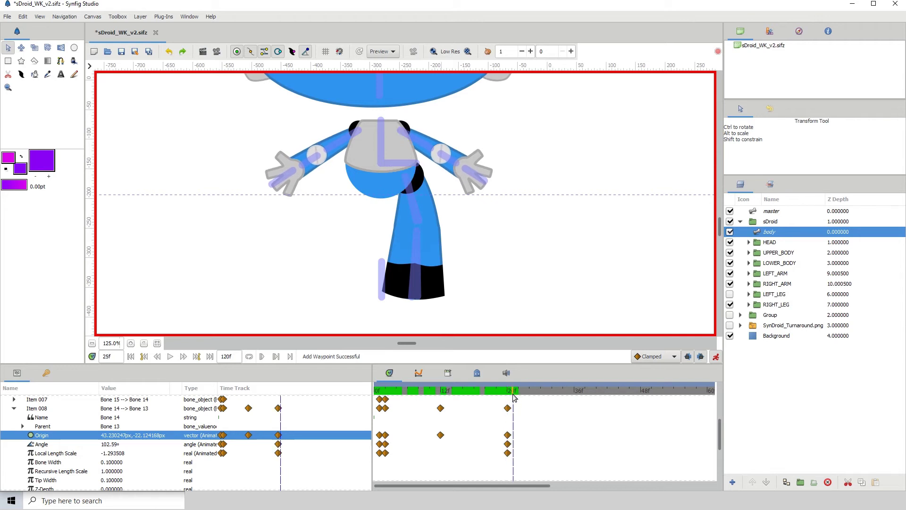
click(509, 394)
click(513, 396)
click(516, 395)
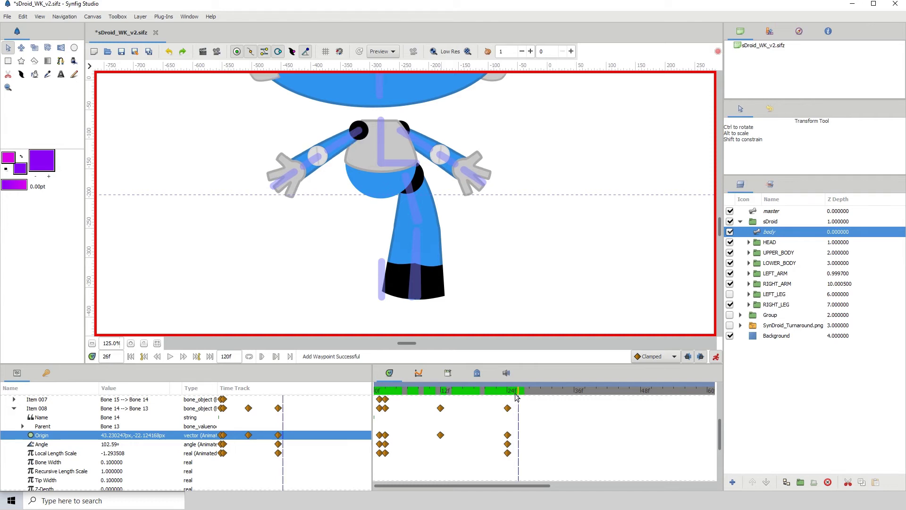
click(513, 395)
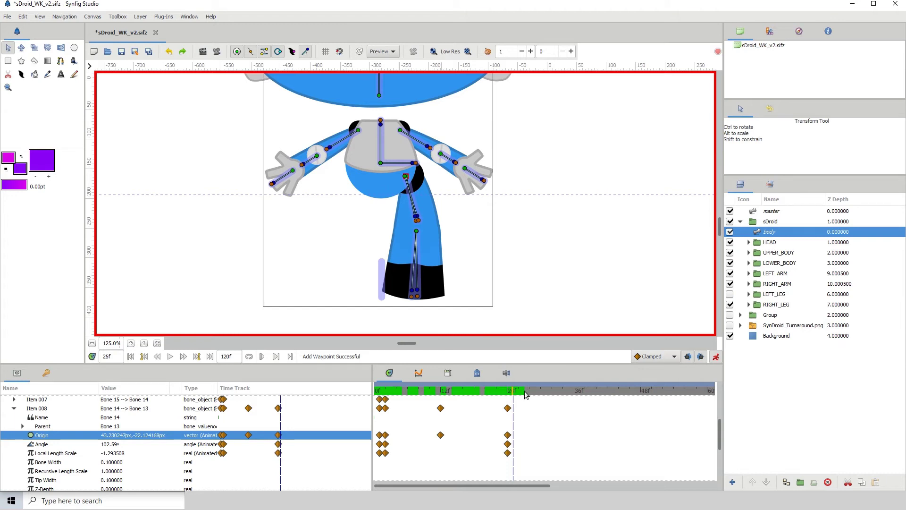
Step: Duplicate the right upper-leg bone's frame 24 Origin, Angle and Local Length Scale waypoints to frame 25, and go to frame 26
right_click(508, 440)
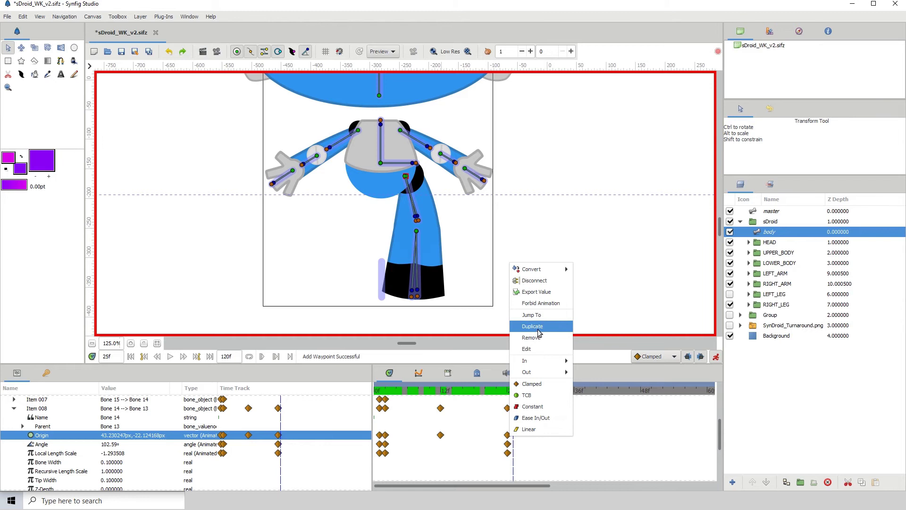
click(538, 329)
right_click(507, 445)
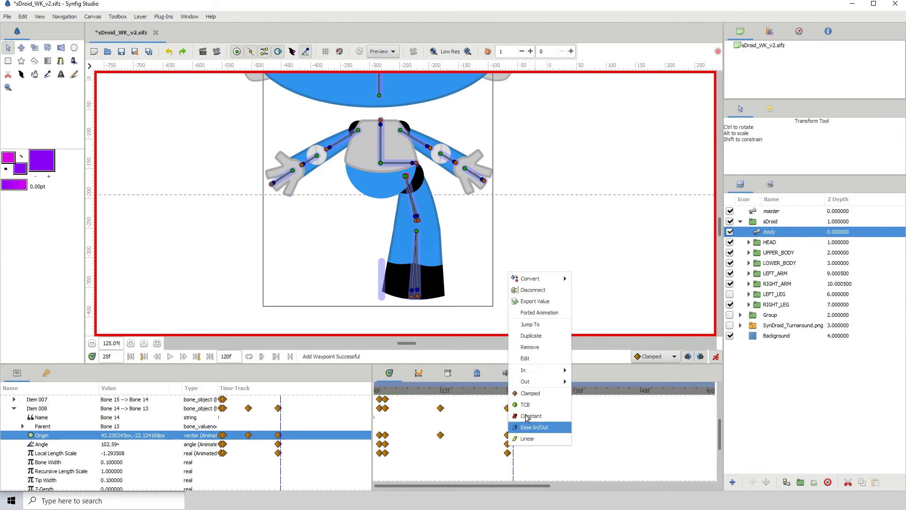
click(538, 347)
right_click(509, 453)
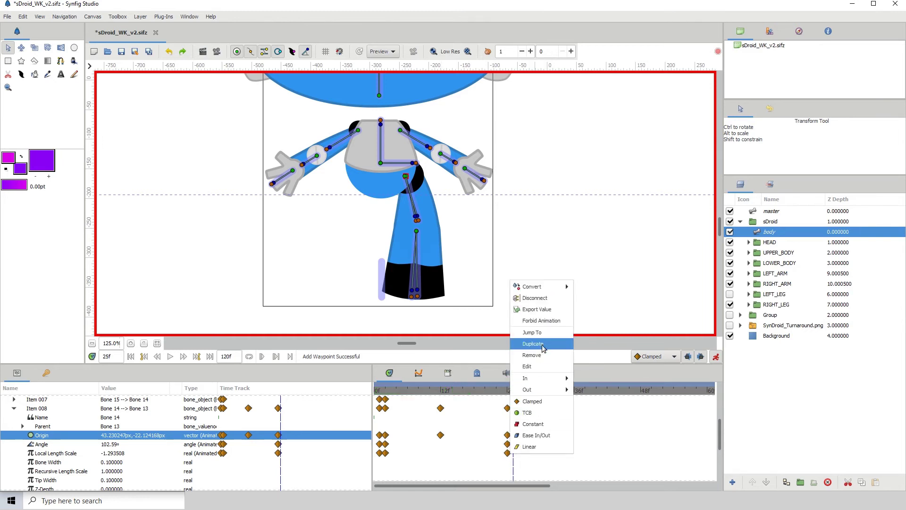
click(545, 348)
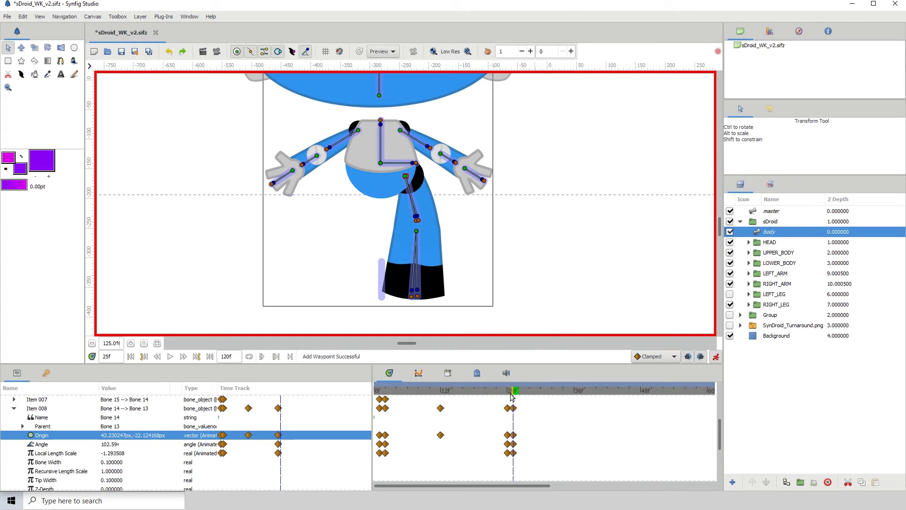
drag(513, 393, 512, 393)
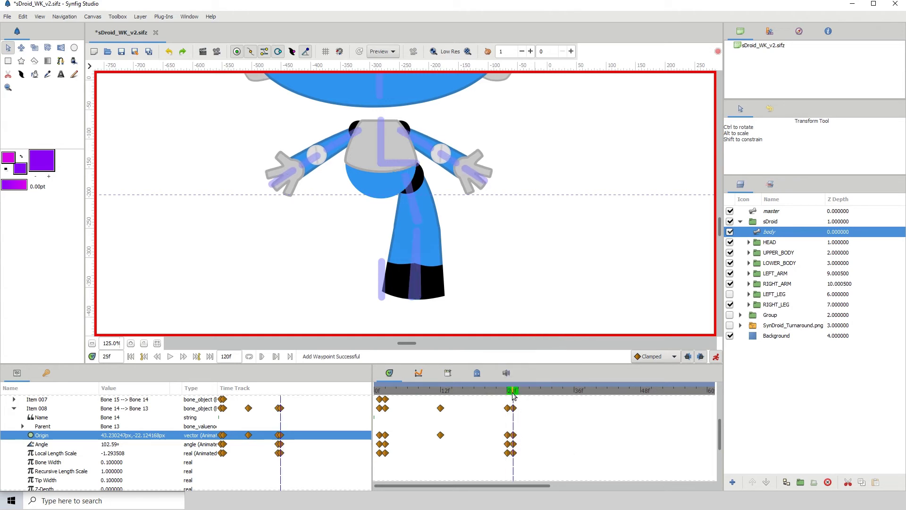
click(519, 394)
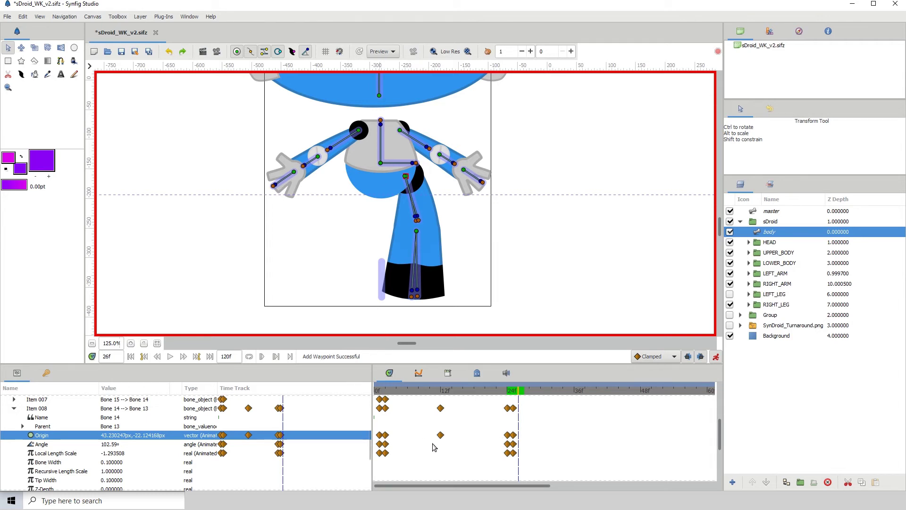
Step: Try duplicating the right upper-leg bone's frame 1 Origin waypoint to frame 26 and undo it
right_click(382, 436)
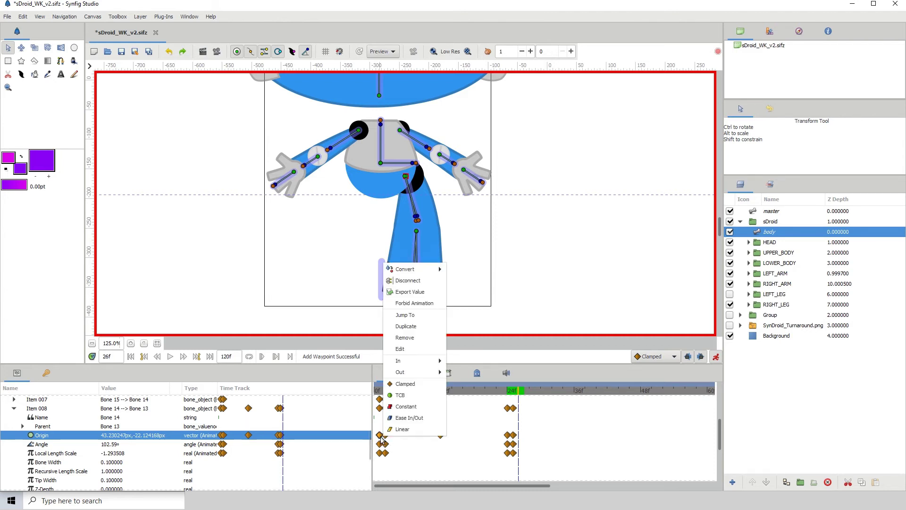
click(407, 326)
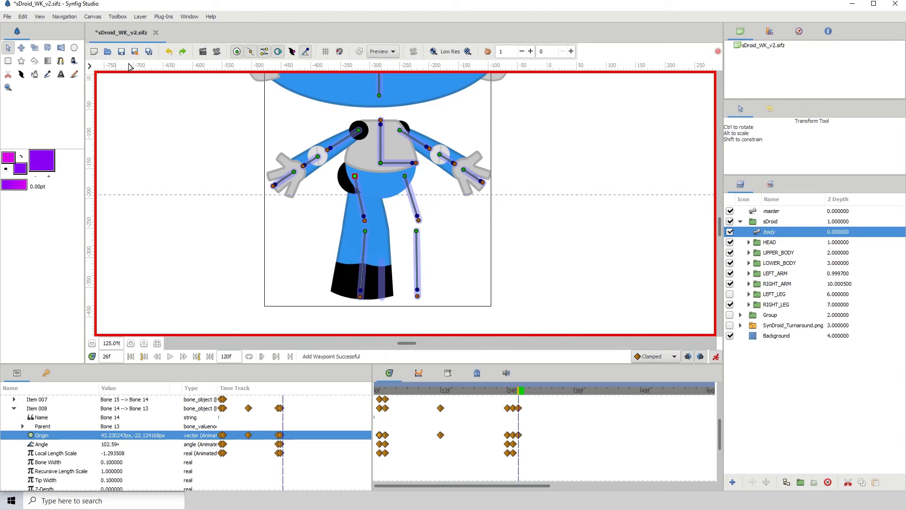
click(170, 52)
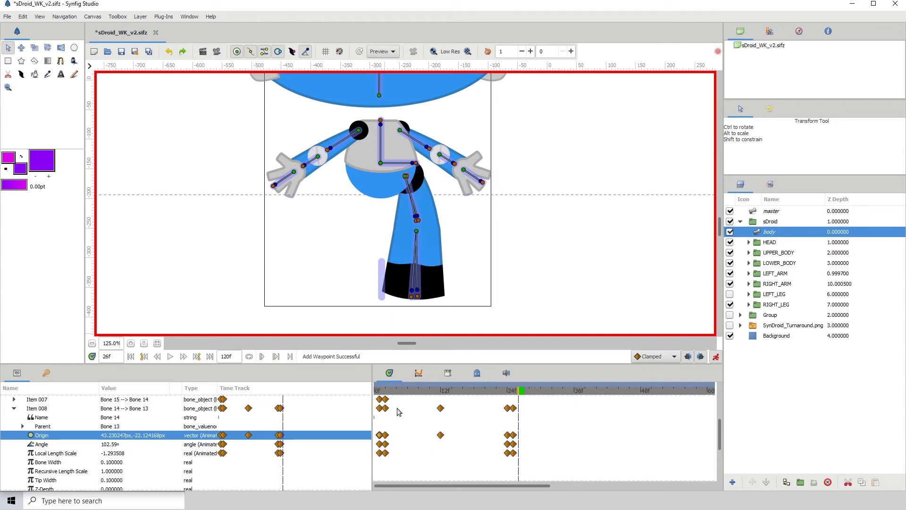
Step: Duplicate the right upper-leg bone's frame 1 Origin, Angle and Local Length Scale waypoints to frame 26
right_click(380, 438)
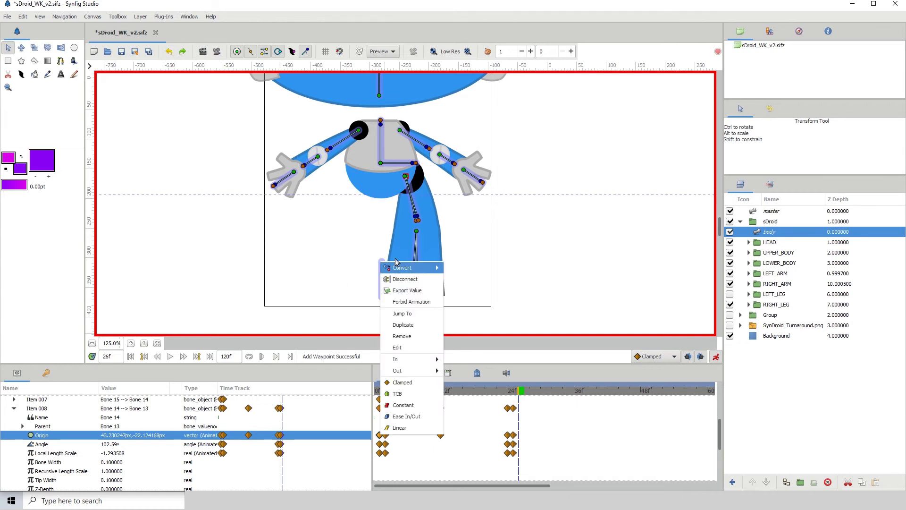
click(384, 383)
right_click(381, 446)
click(381, 446)
right_click(379, 444)
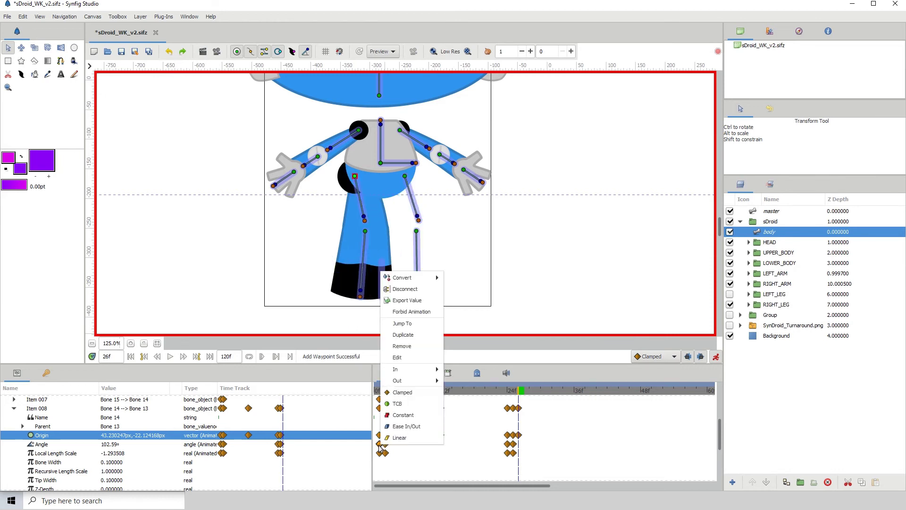
click(402, 346)
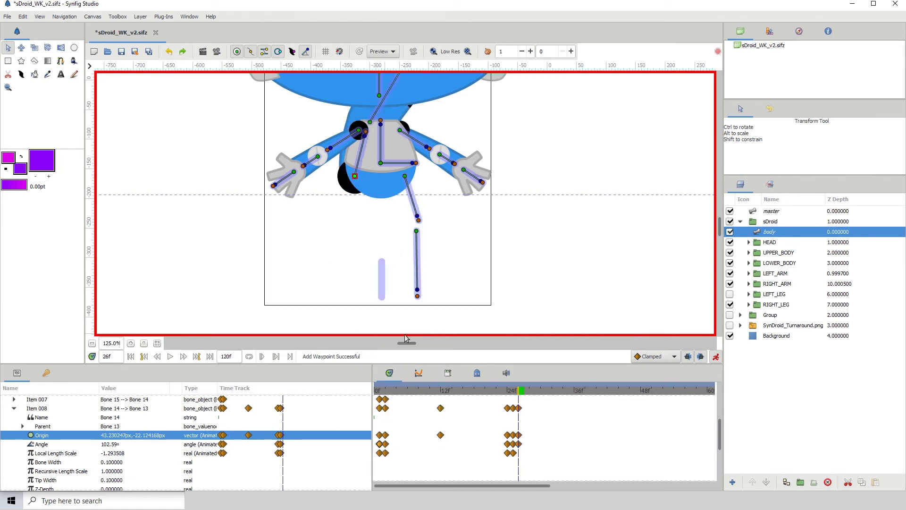
right_click(382, 453)
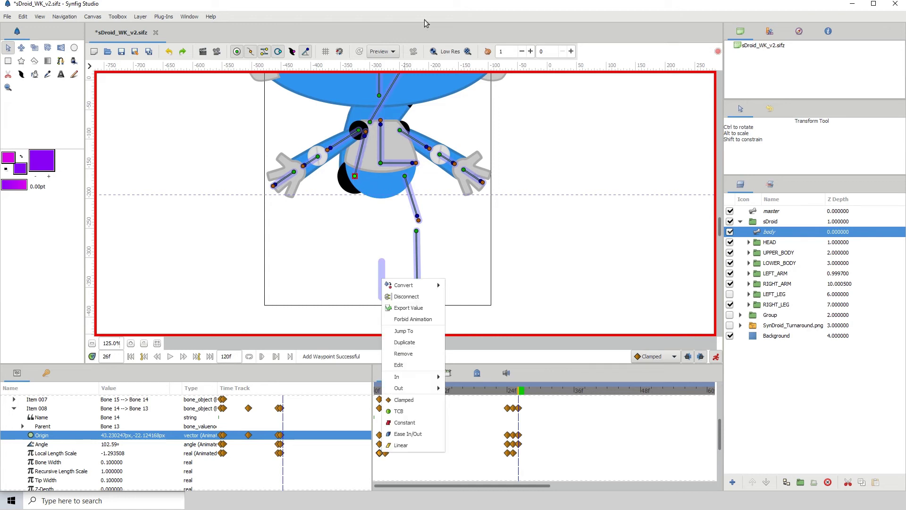
click(417, 354)
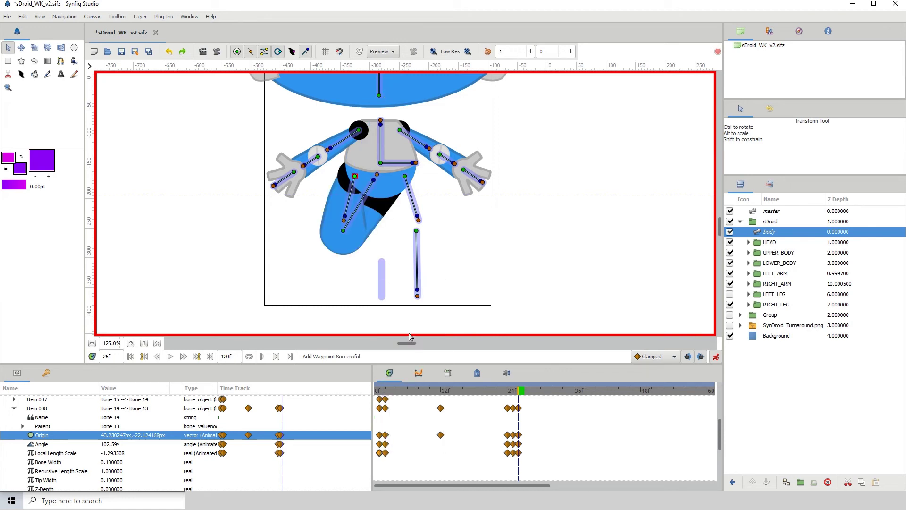
Step: Compare frames 25 and 26, and rotate the right lower-leg bone downward at frame 26
click(516, 393)
mouse_move(515, 392)
mouse_down()
mouse_move(500, 392)
mouse_move(518, 394)
mouse_up()
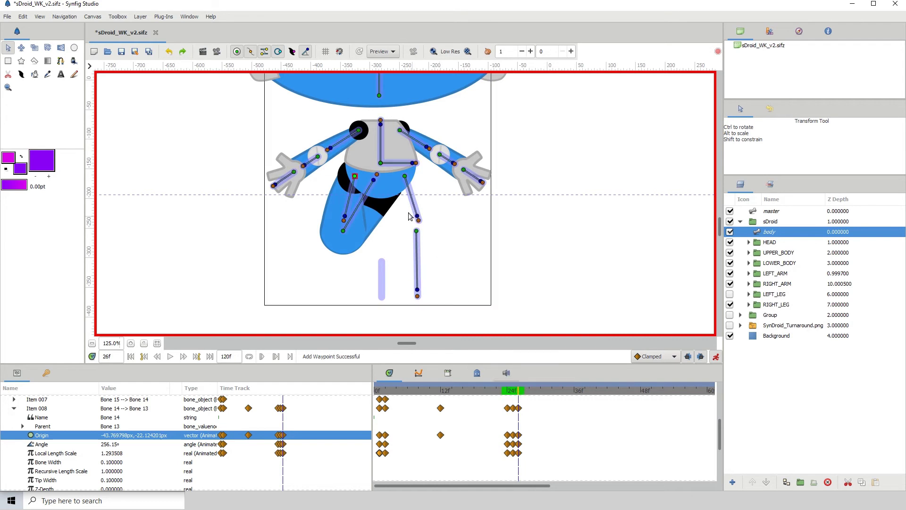
drag(375, 178, 351, 257)
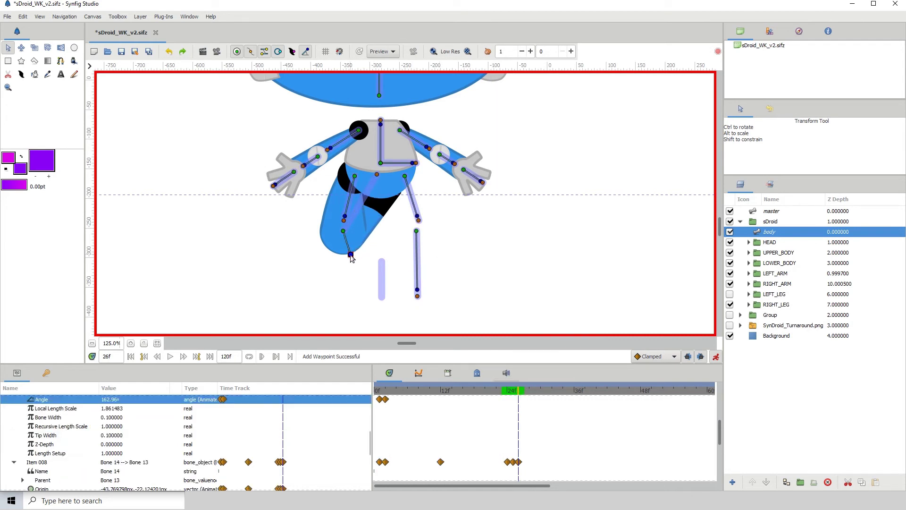
Step: Enlarge the timeline area and duplicate the right lower-leg bone's frame 2 Angle waypoint to frame 25
click(515, 392)
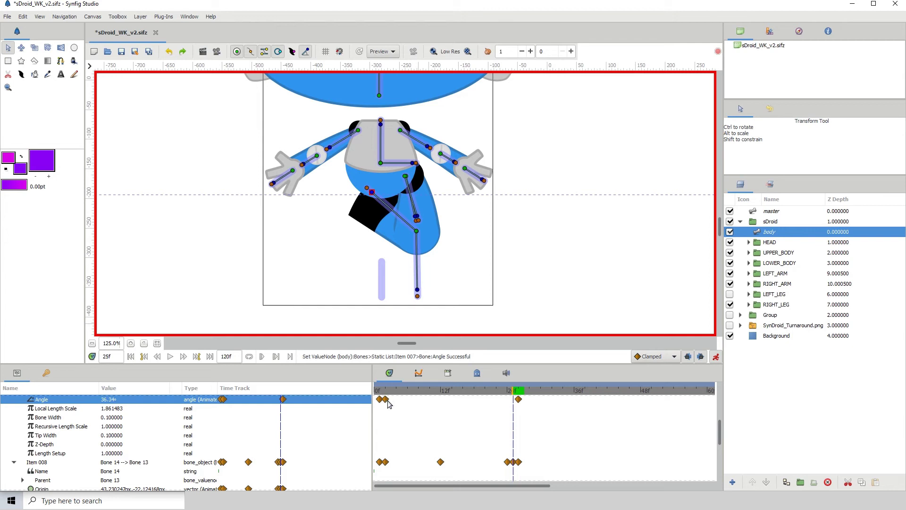
click(516, 392)
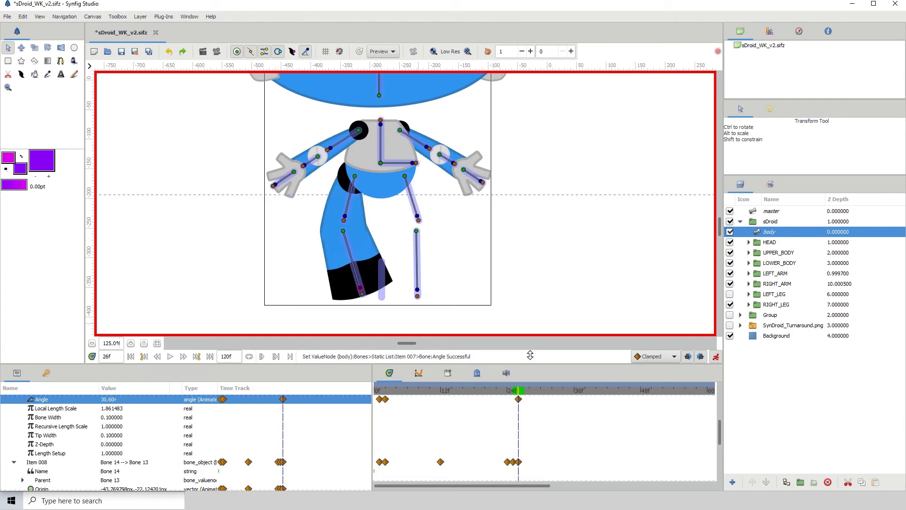
drag(530, 365, 530, 355)
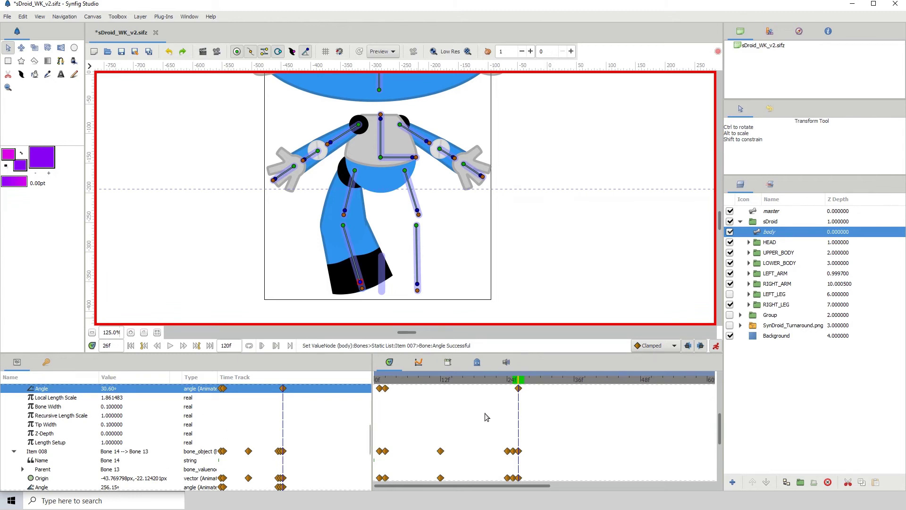
click(514, 380)
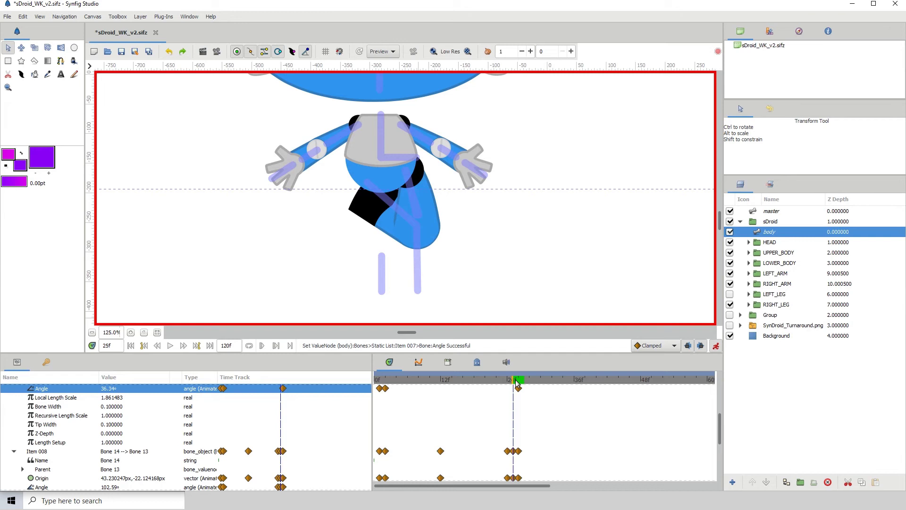
right_click(384, 389)
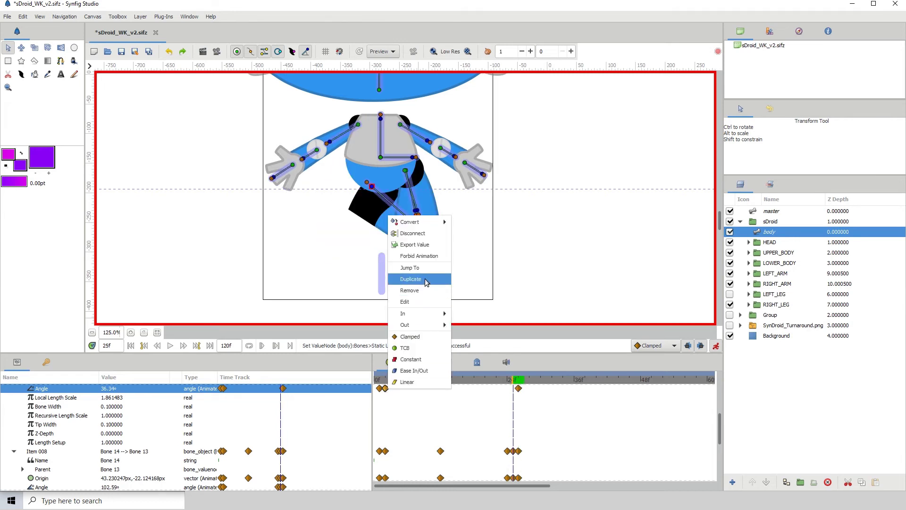
click(411, 279)
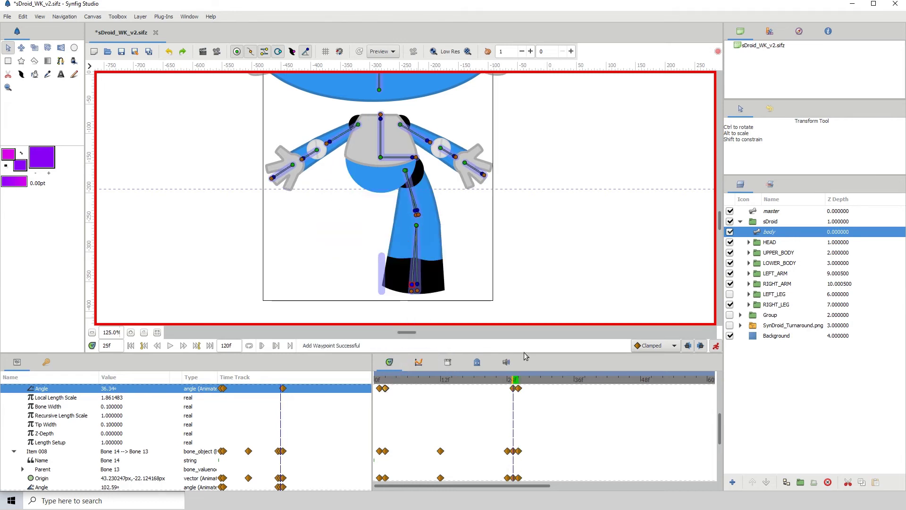
Step: Duplicate the right lower-leg bone's frame 1 Angle waypoint to frame 26 and check the change between frames 25 and 26
click(516, 380)
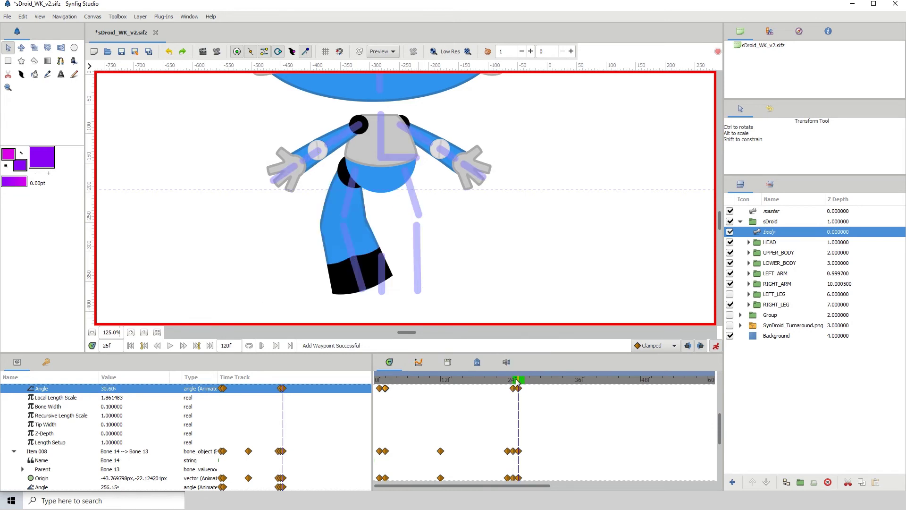
right_click(379, 390)
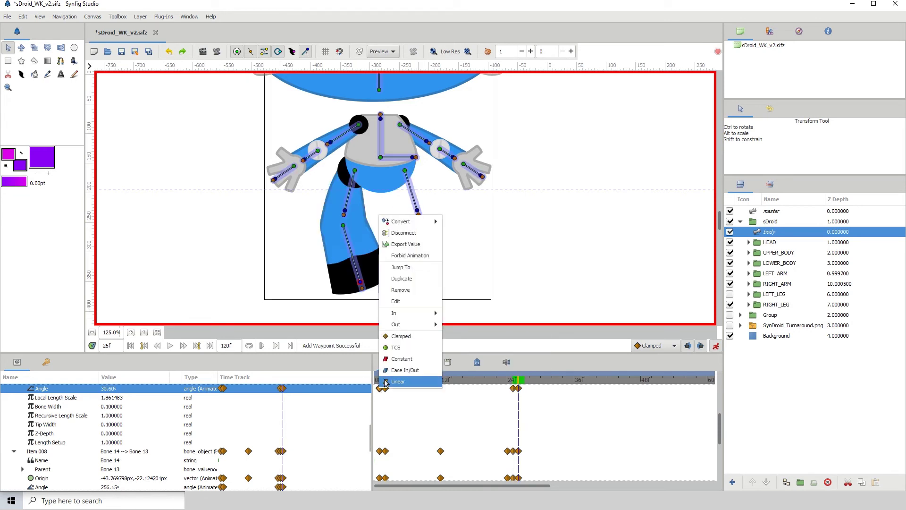
click(405, 280)
drag(514, 381, 519, 383)
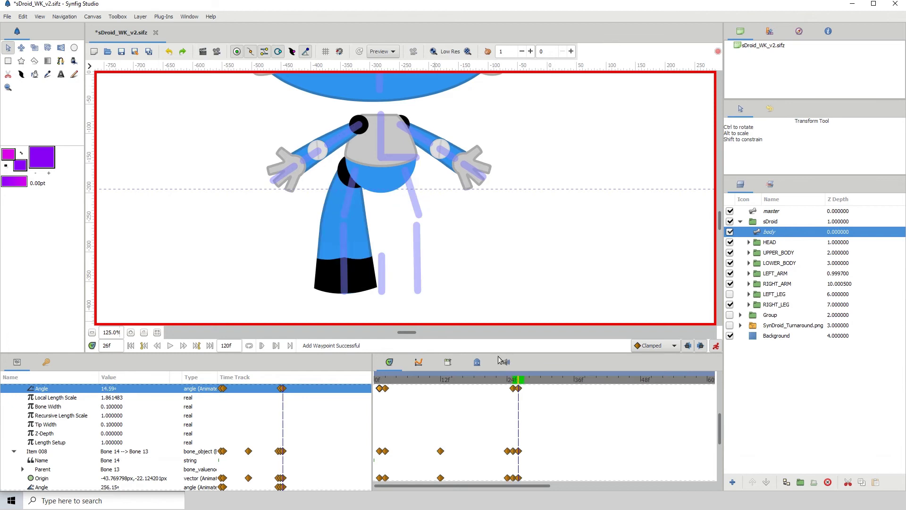
Step: Shift the right upper-leg bone's origin horizontally at frame 26 to an X of about 32.23 px, tucking the leg under the body
click(355, 172)
drag(355, 173, 379, 171)
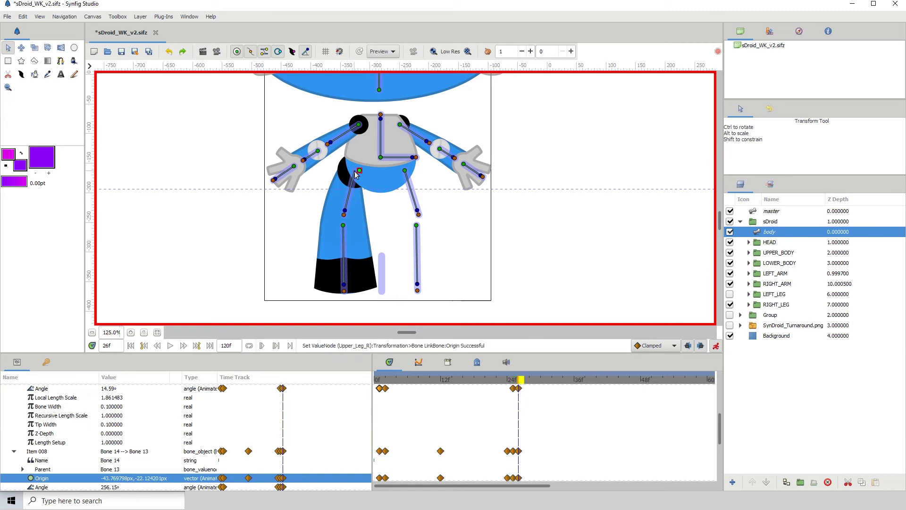
key(shift+Right)
key(shift+Right)
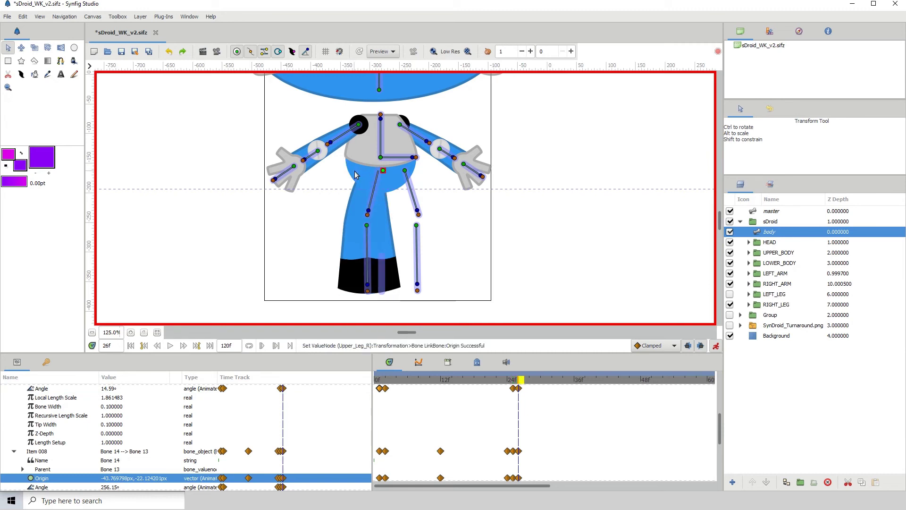
key(shift+Right)
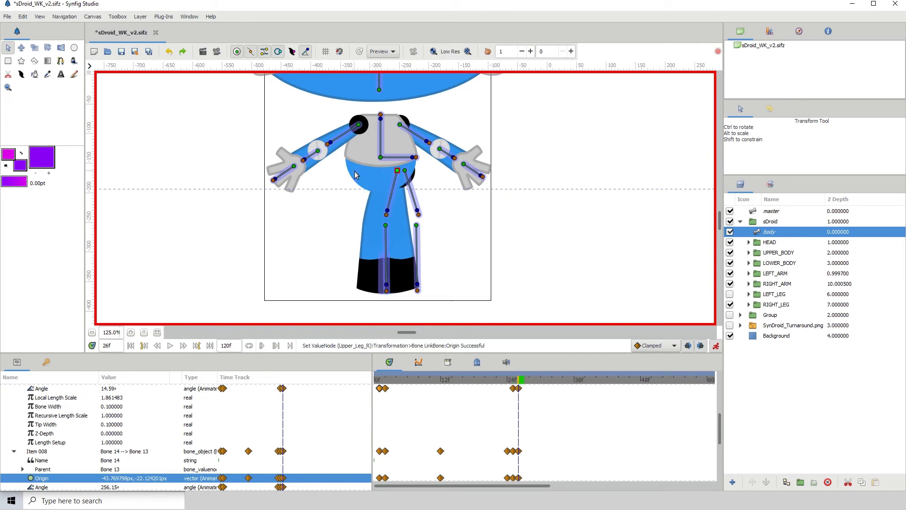
key(Right)
key(Right)
key(Right)
key(Right)
key(Right)
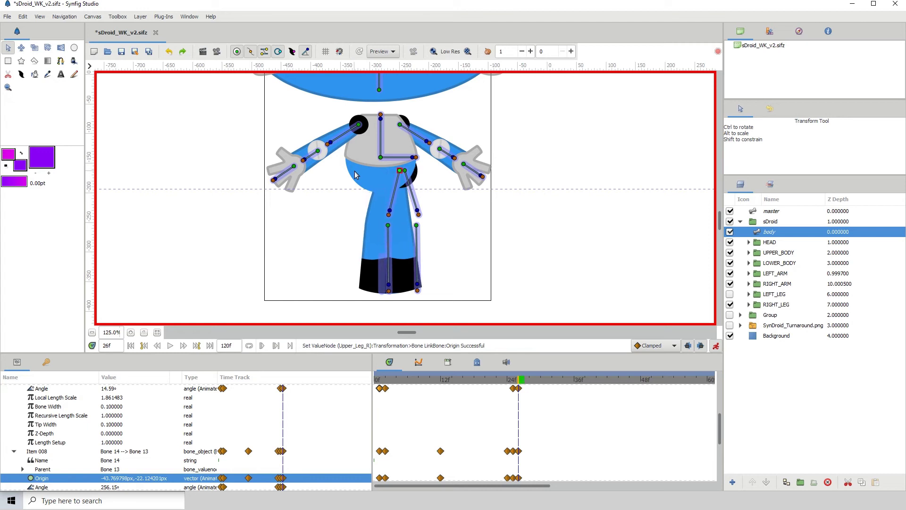
Step: Review the right leg's motion between frames 18 and 48, and compare the body skeleton's pose at frames 36 and 37
click(514, 383)
drag(514, 381, 474, 406)
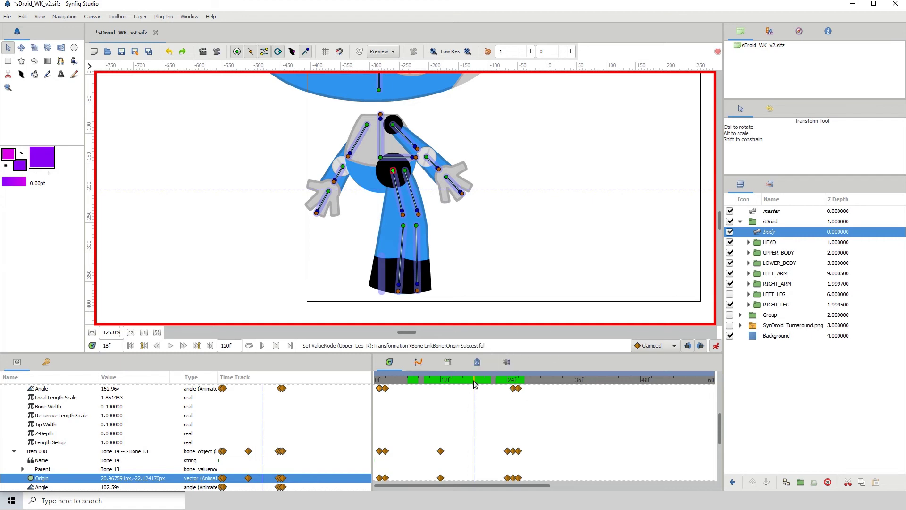
click(488, 381)
drag(487, 381, 513, 384)
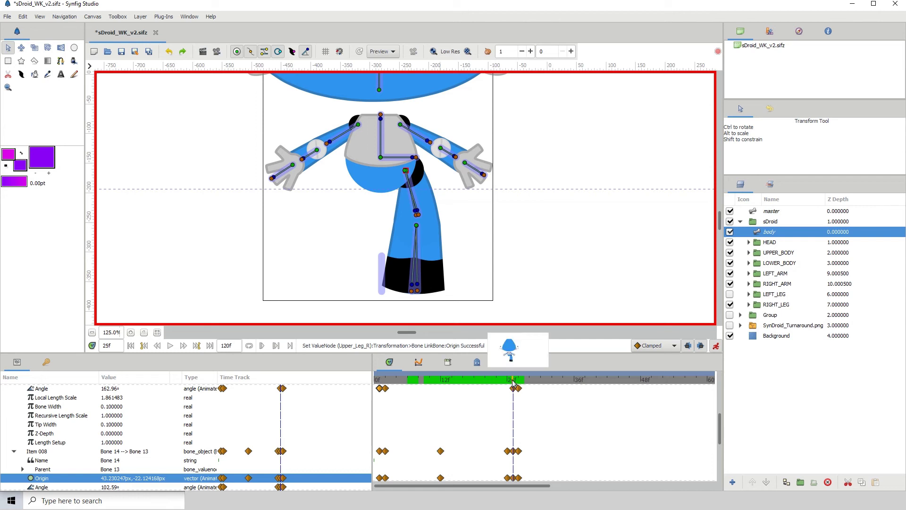
drag(516, 383, 642, 385)
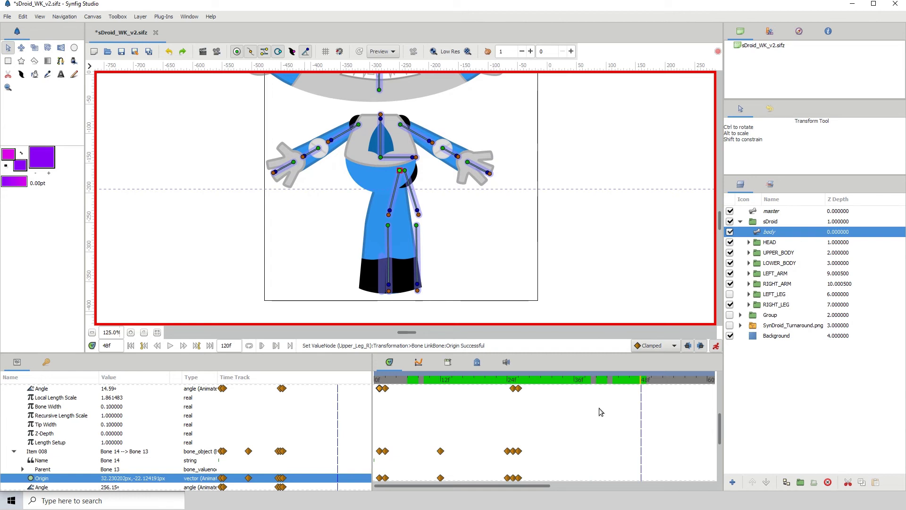
drag(641, 384, 595, 389)
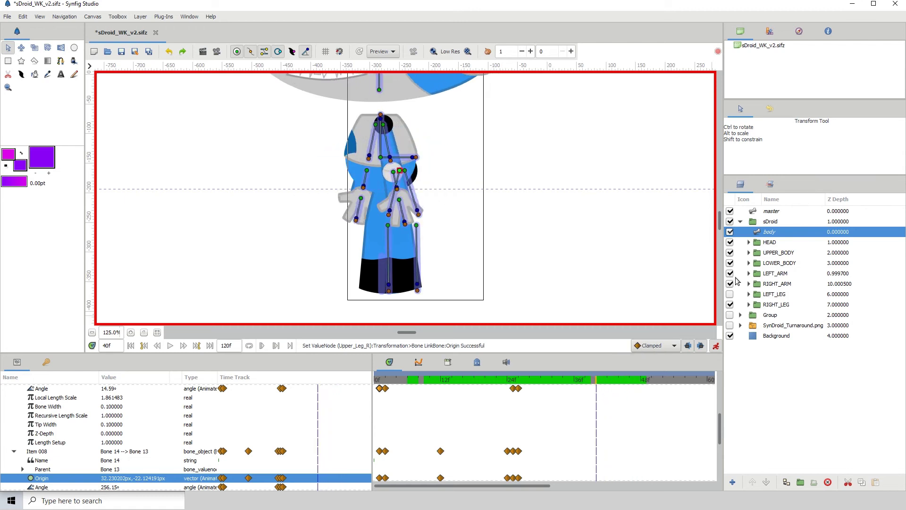
click(579, 226)
click(767, 232)
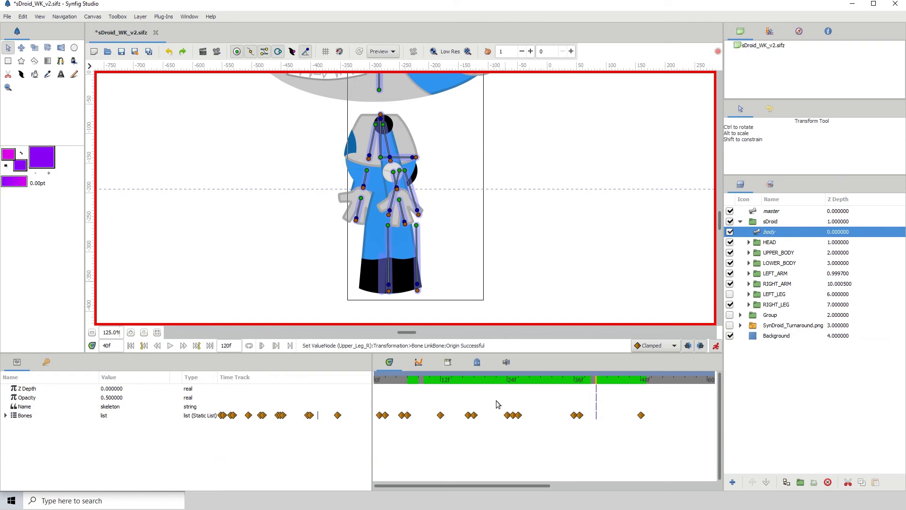
click(570, 380)
click(575, 381)
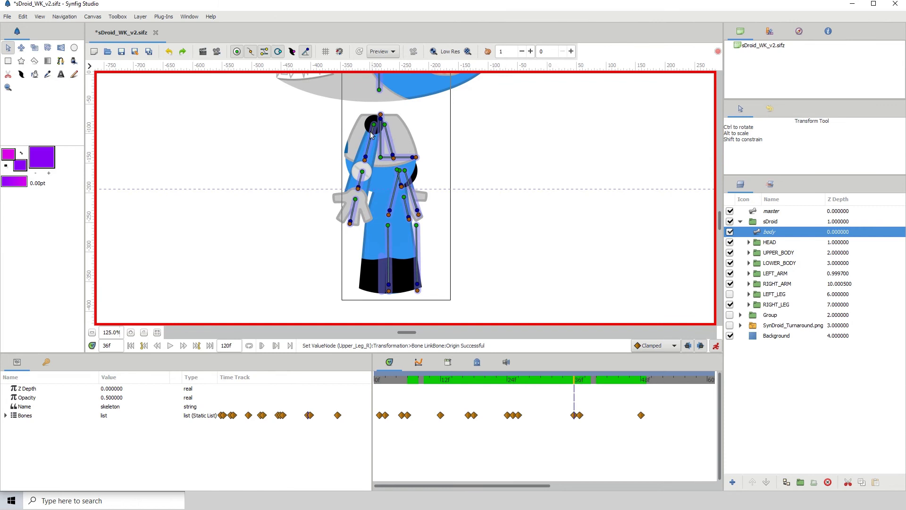
click(579, 383)
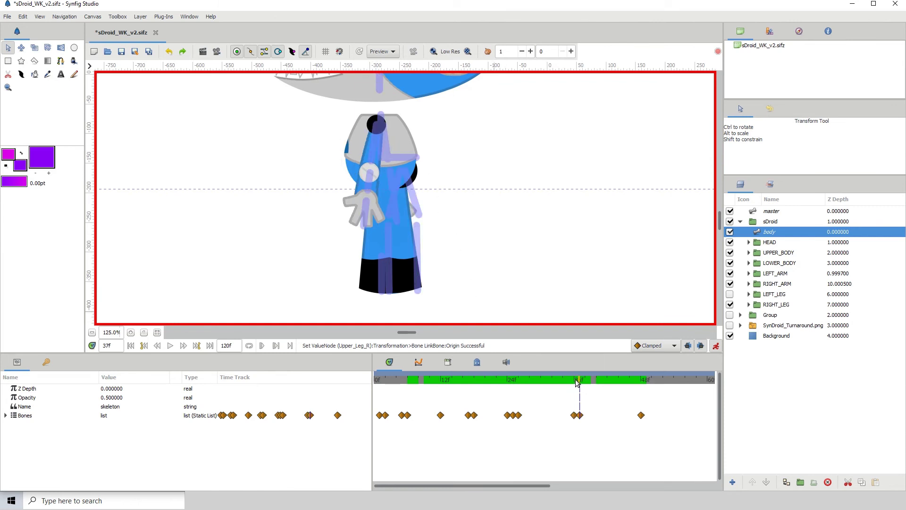
click(575, 383)
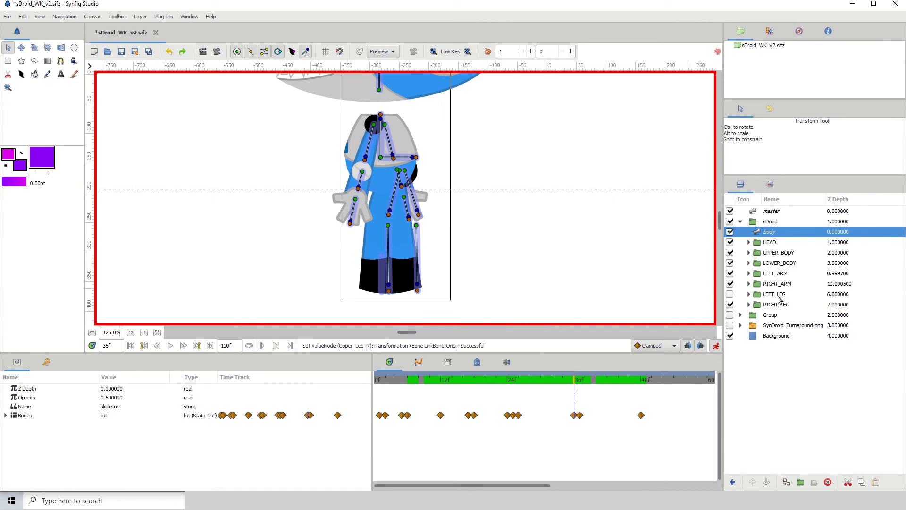
Step: Shift the right upper-leg bone's origin horizontally at frame 36 to an X of about 13.03 px
drag(566, 386, 546, 383)
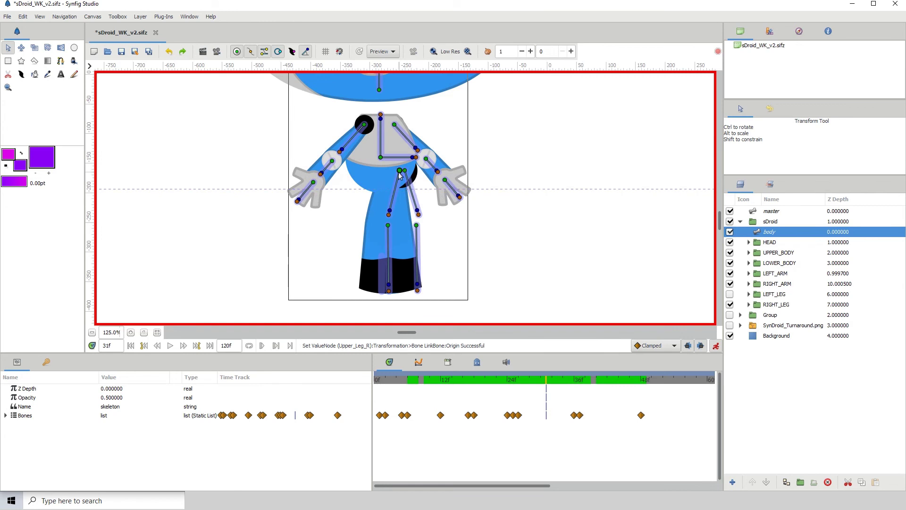
click(400, 171)
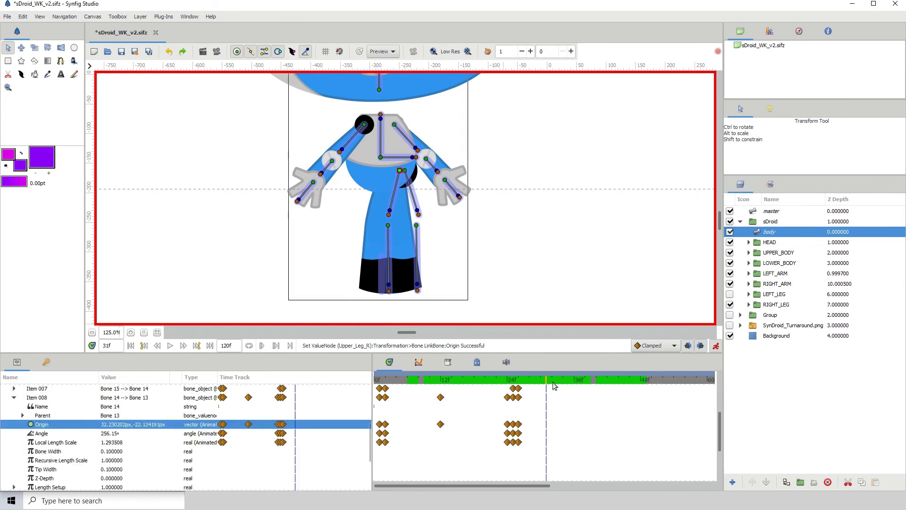
click(568, 385)
drag(571, 386, 574, 386)
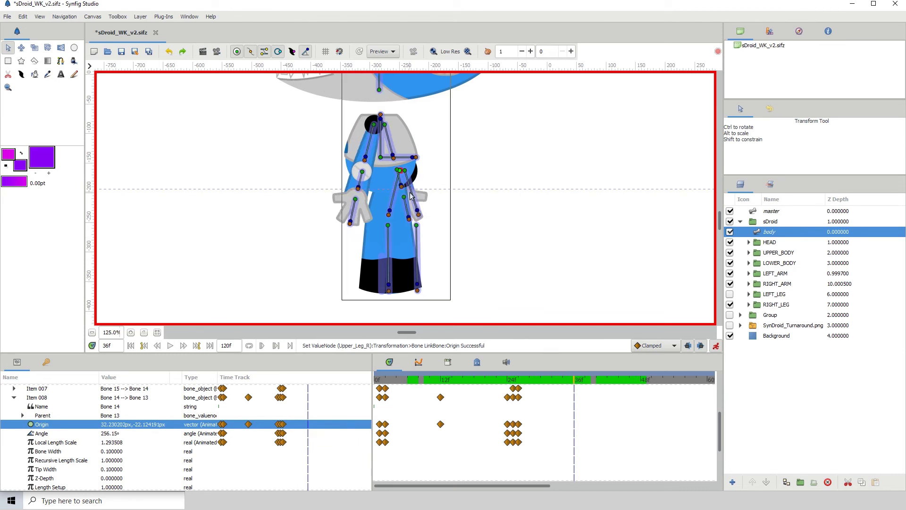
key(shift+Left)
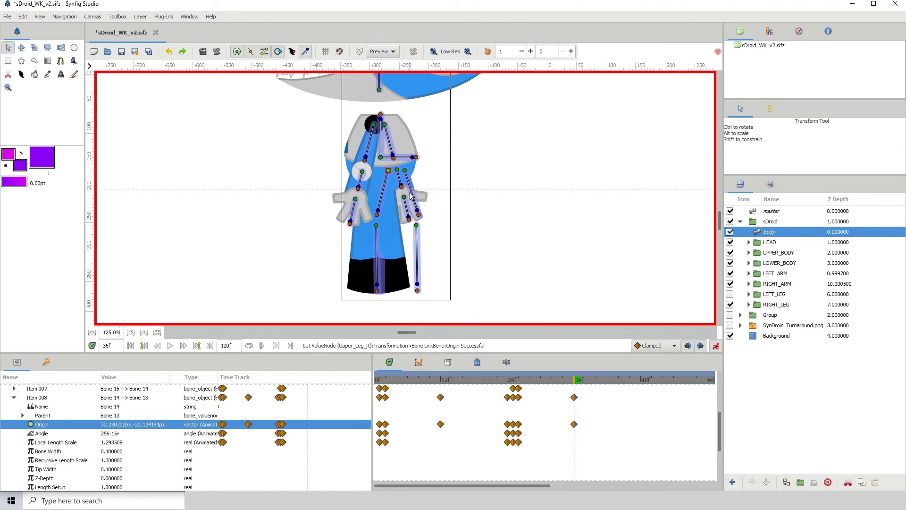
mouse_move(575, 381)
mouse_down()
mouse_move(565, 382)
mouse_move(576, 381)
mouse_up()
scroll(566, 434, up, 2)
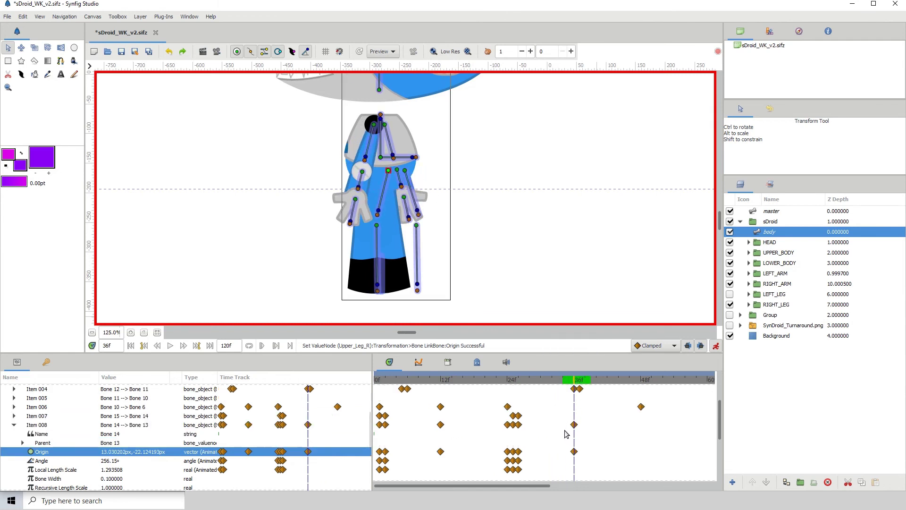
scroll(510, 419, up, 1)
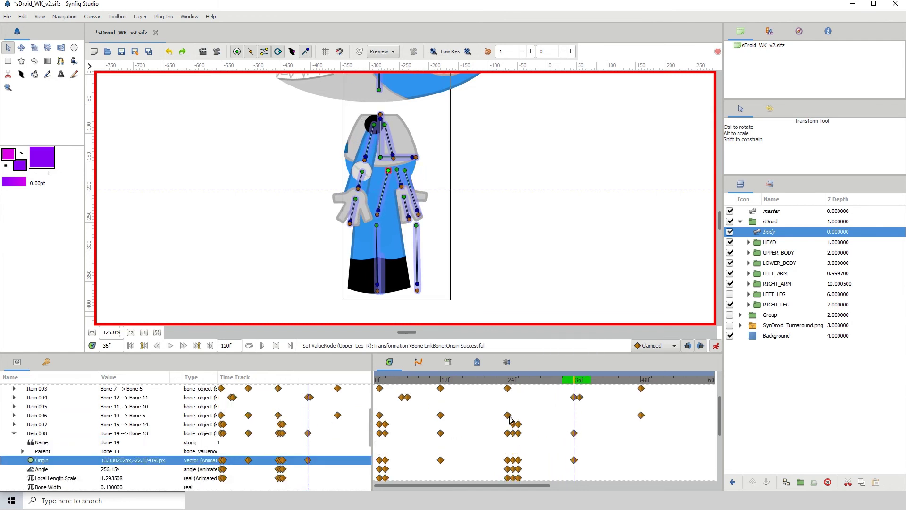
scroll(511, 419, down, 2)
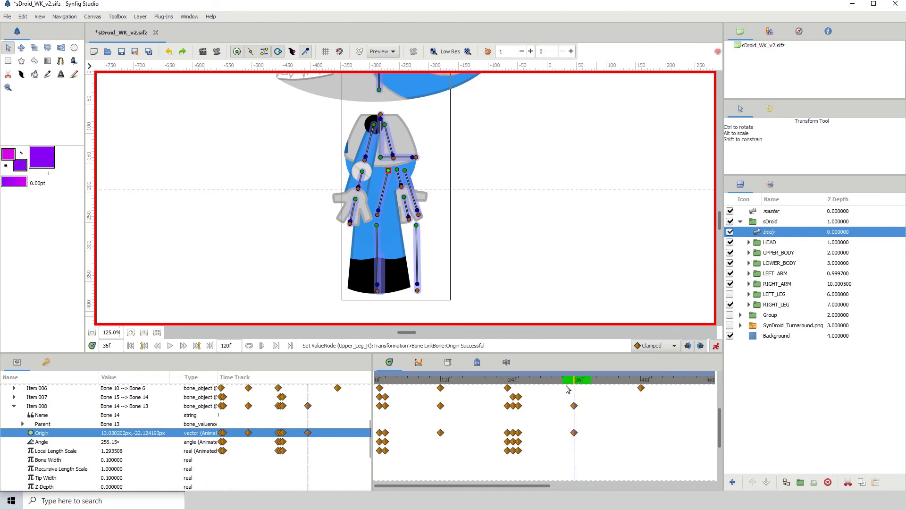
Step: Duplicate the right upper-leg bone's frame 1 Origin waypoint to frame 48
drag(574, 382, 574, 383)
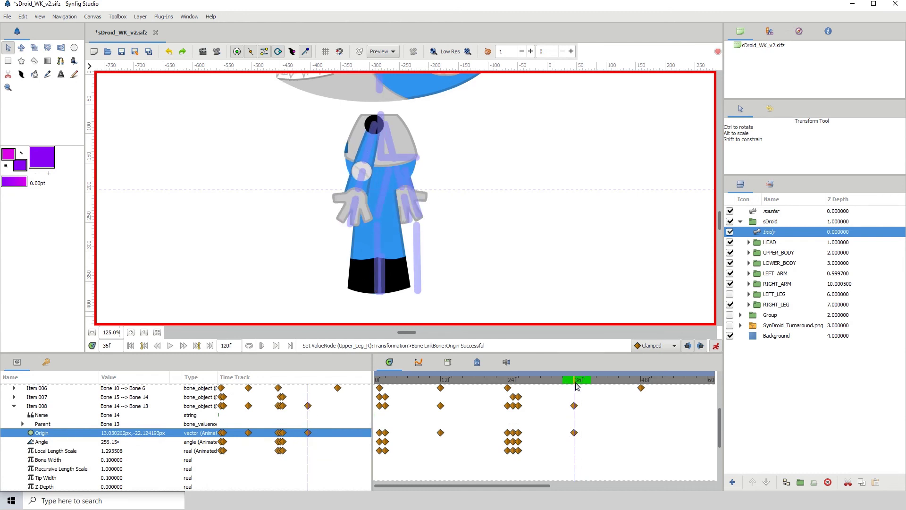
drag(603, 388, 641, 391)
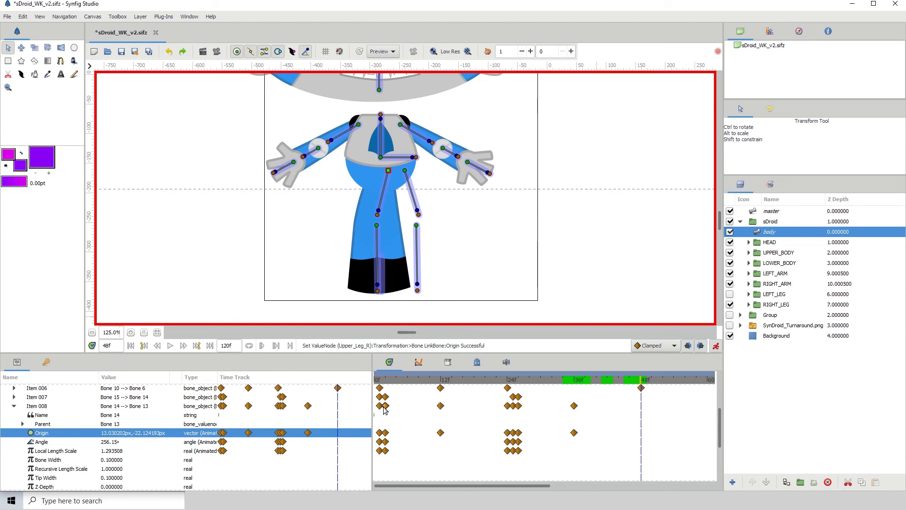
scroll(111, 439, up, 4)
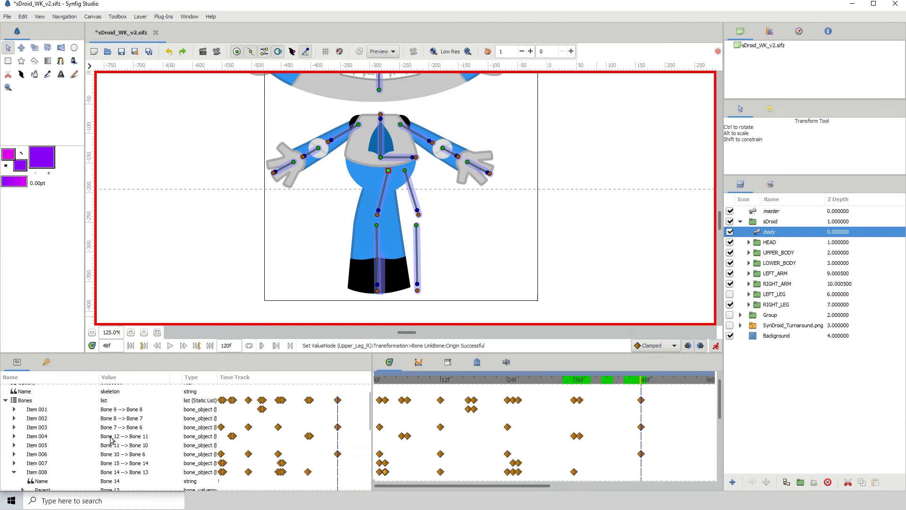
scroll(94, 438, down, 5)
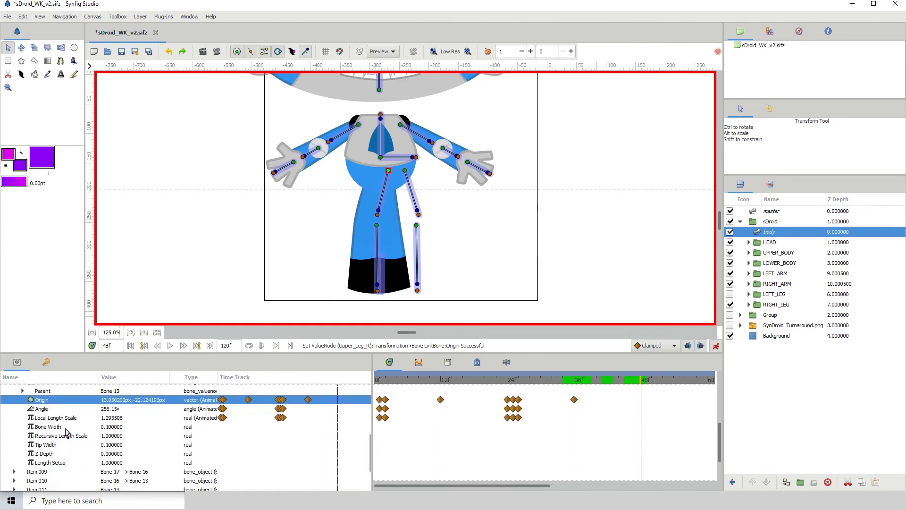
click(106, 427)
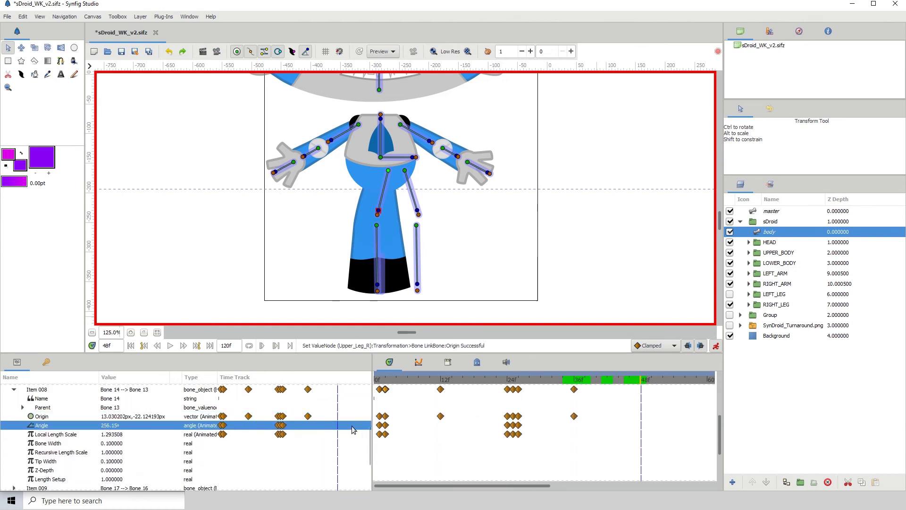
scroll(509, 414, up, 2)
scroll(401, 427, down, 2)
right_click(383, 417)
click(415, 307)
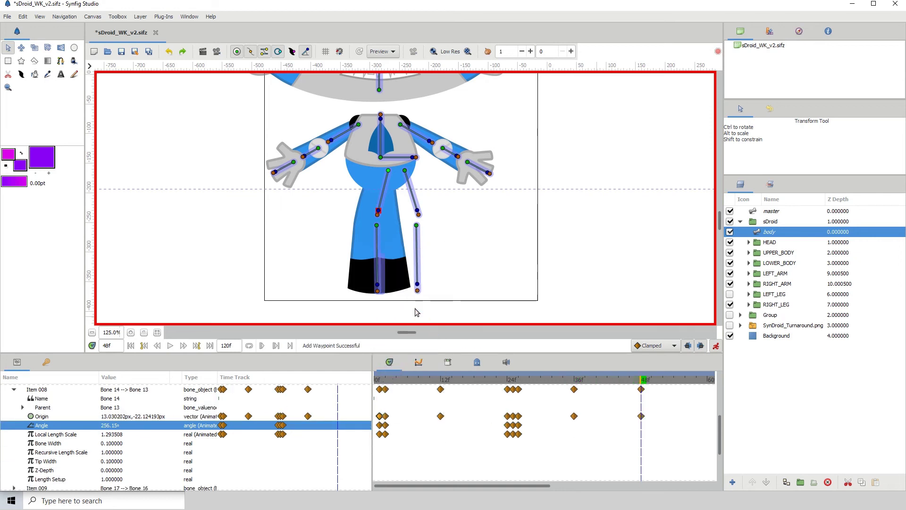
Step: Duplicate the right upper-leg bone's frame 1 Angle and Local Length Scale waypoints to frame 48
right_click(382, 428)
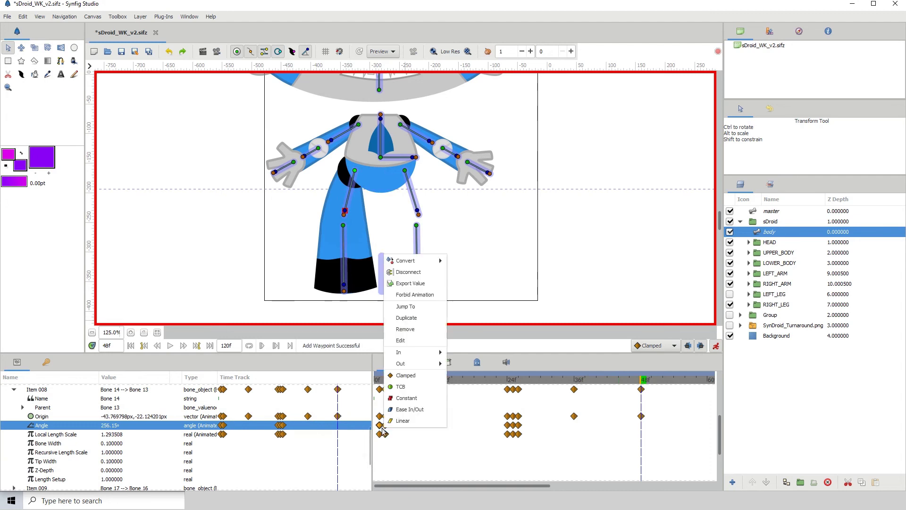
click(422, 329)
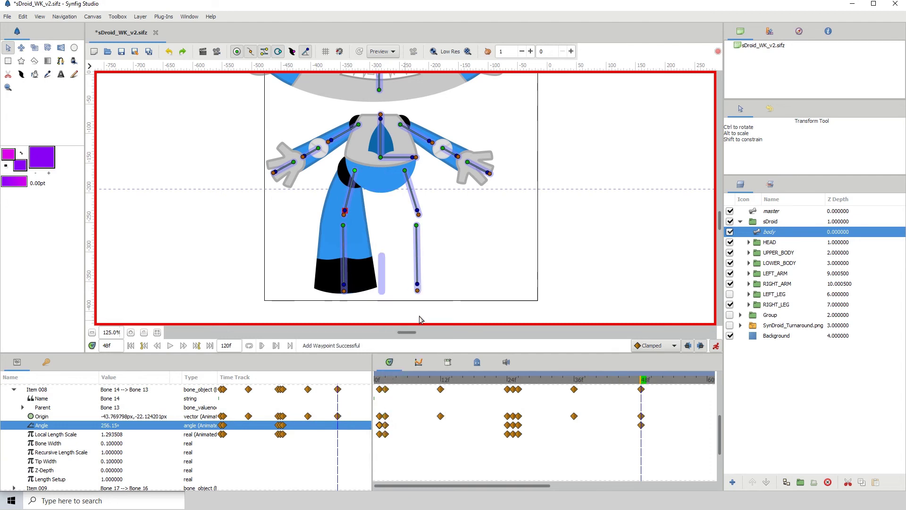
right_click(382, 433)
click(415, 329)
Step: Play the turnaround animation from frame 0 with more of the robot in view to review the right leg's motion
drag(637, 380, 376, 384)
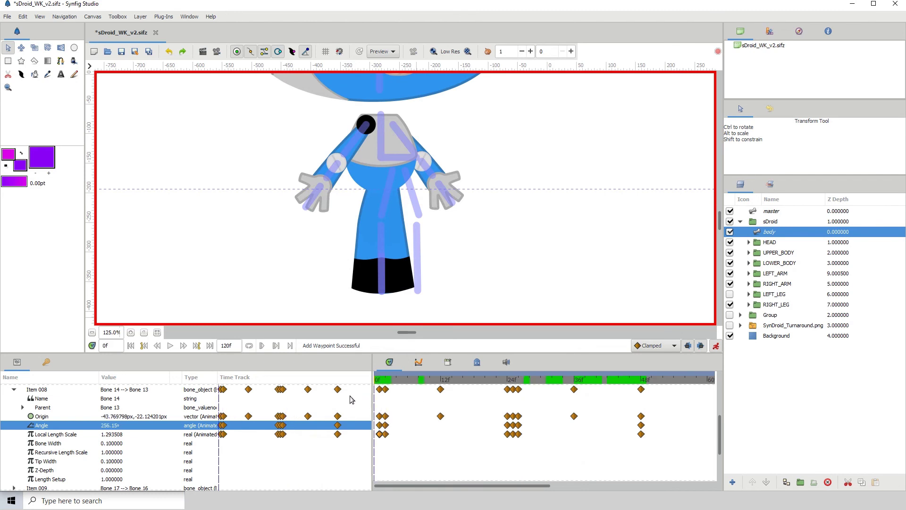
click(92, 332)
click(92, 332)
drag(426, 173, 422, 206)
key(space)
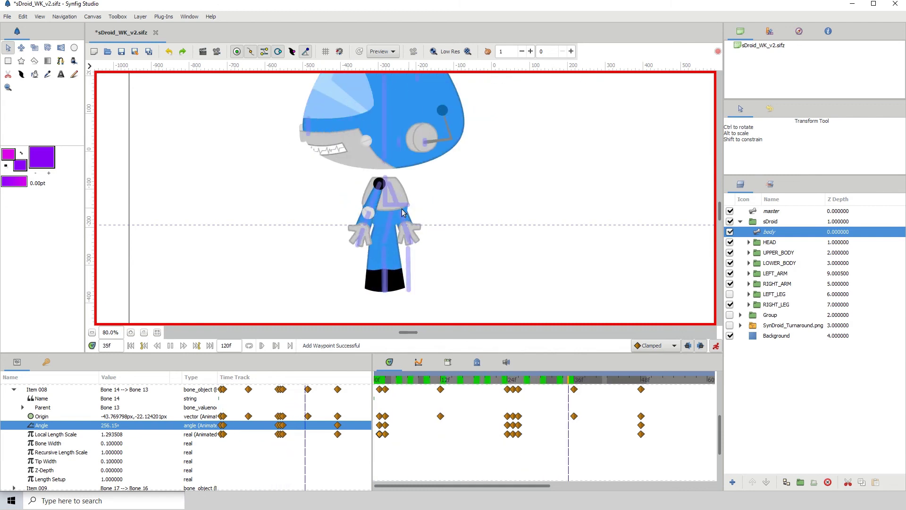
key(space)
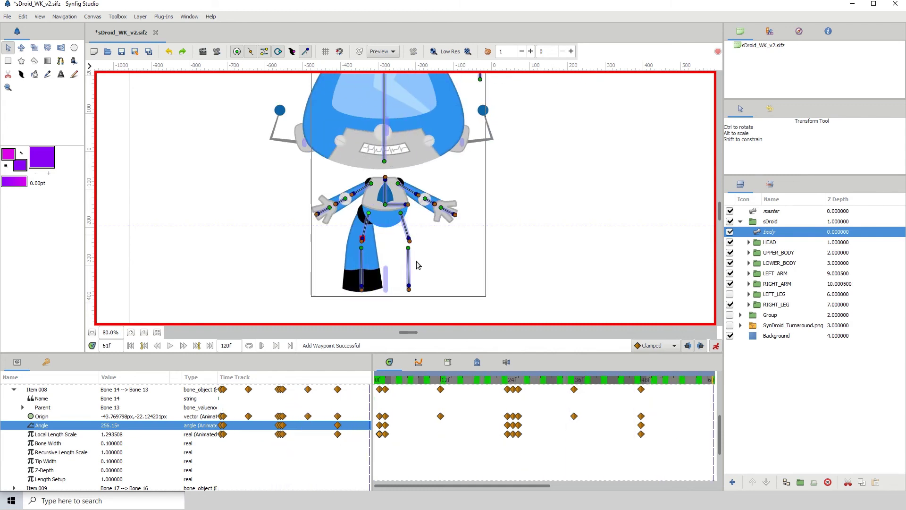
Step: Replay the animation from frame 0, check its opening frames and save the file
drag(443, 381, 396, 381)
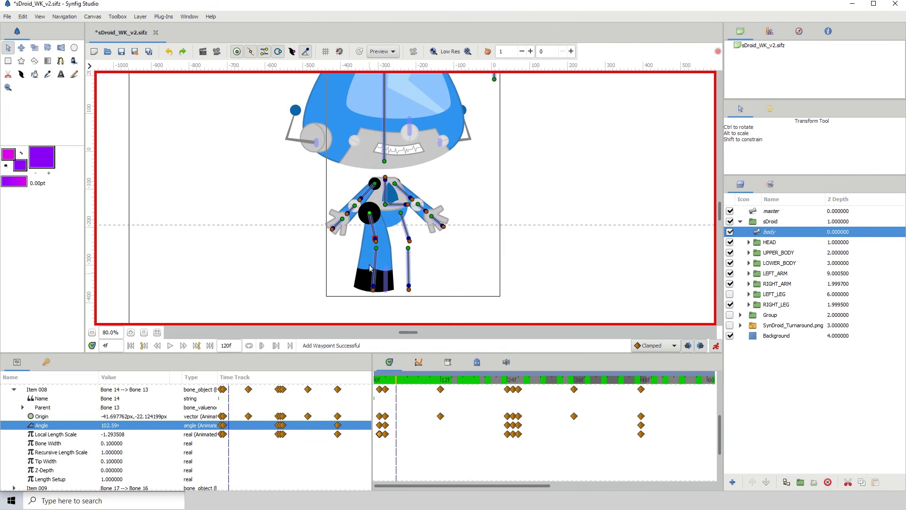
drag(391, 384, 376, 381)
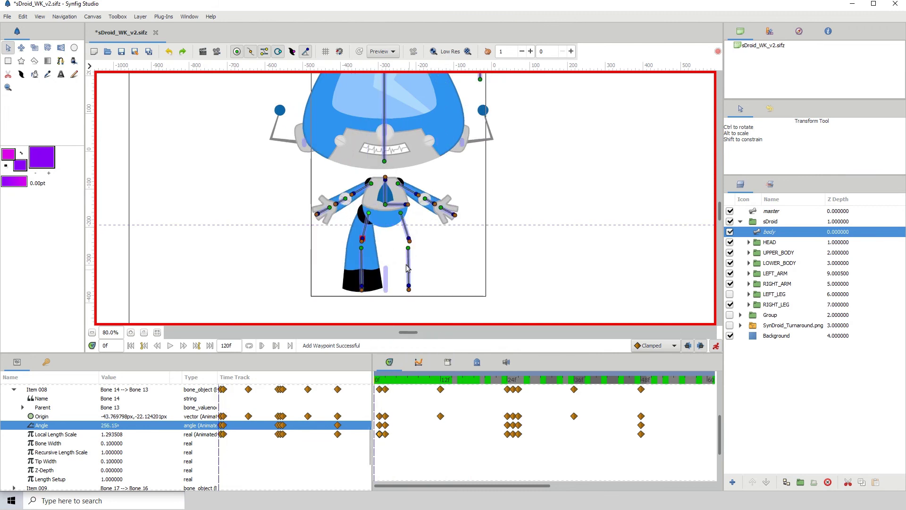
key(space)
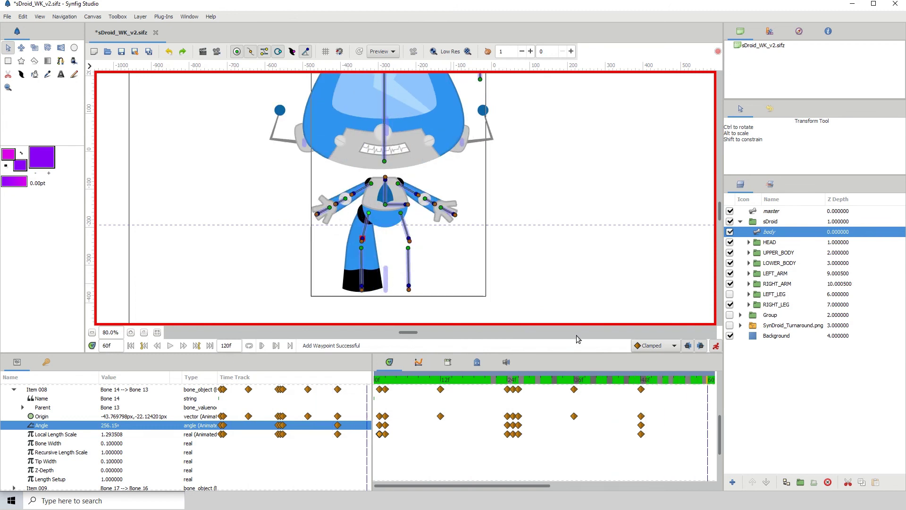
drag(428, 385, 369, 384)
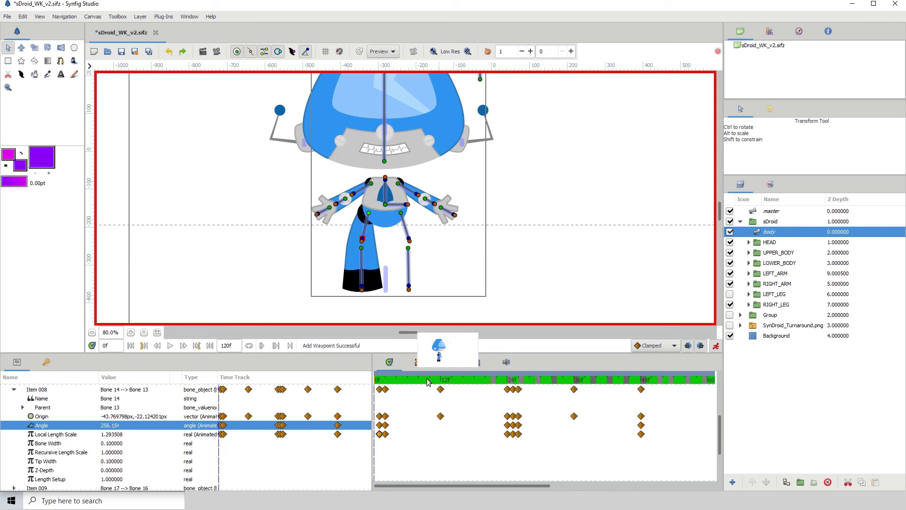
drag(427, 379, 379, 379)
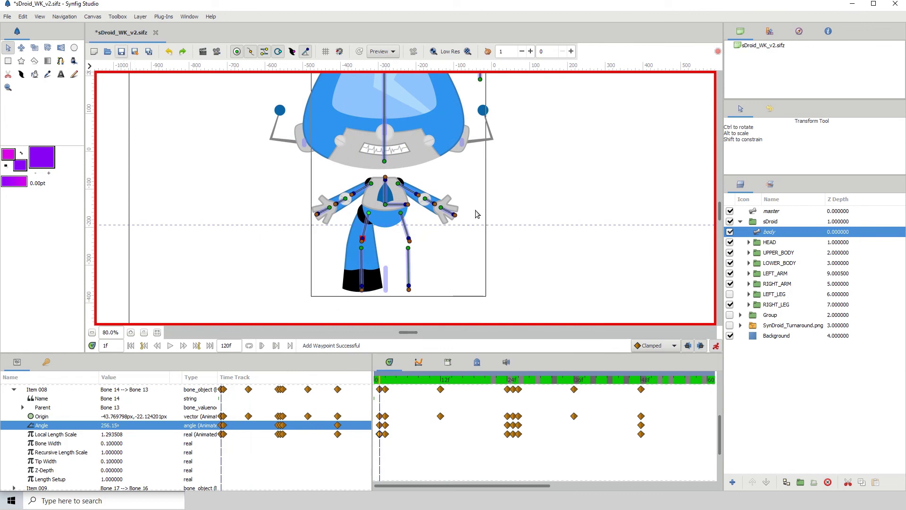
key(ctrl+s)
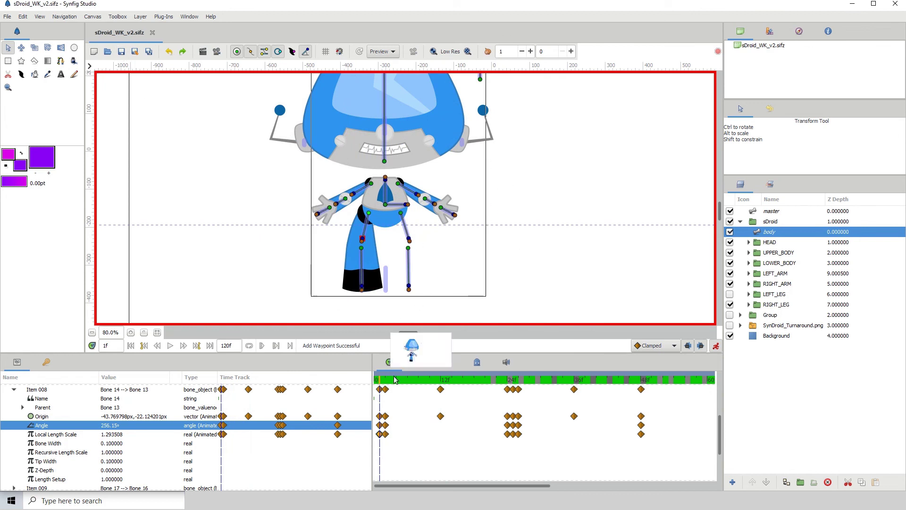
Step: Scrub through the turnaround from frame 1 to frame 48 to examine the robot's pose
click(386, 382)
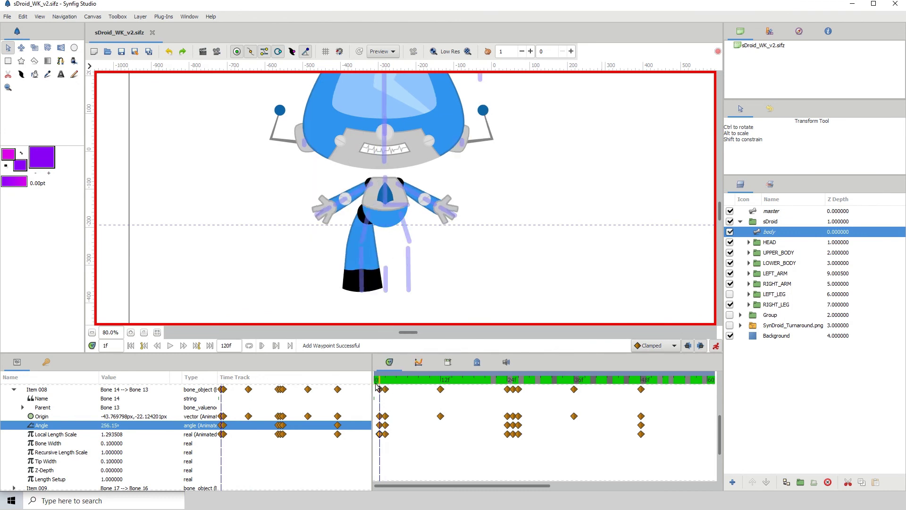
click(412, 382)
drag(412, 385, 641, 390)
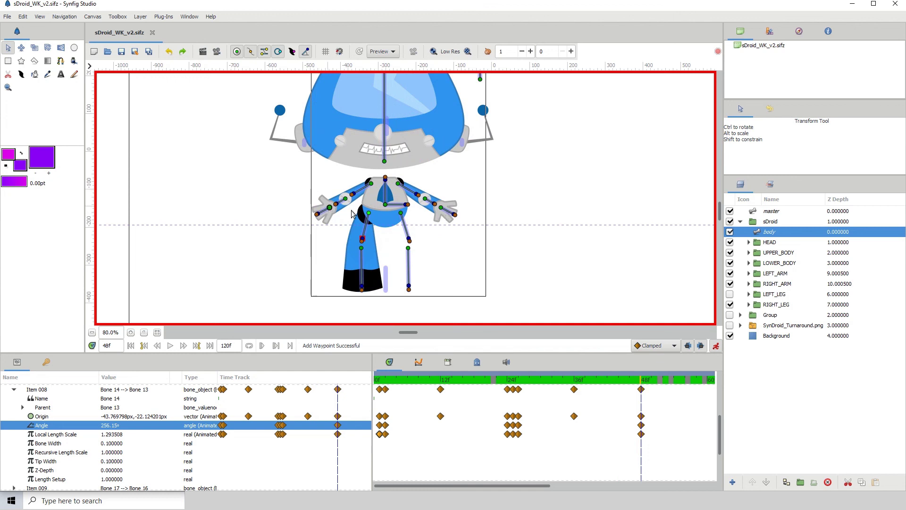
Step: Duplicate the left hand bone's frame 18 Local Length Scale waypoint to frame 42
click(455, 215)
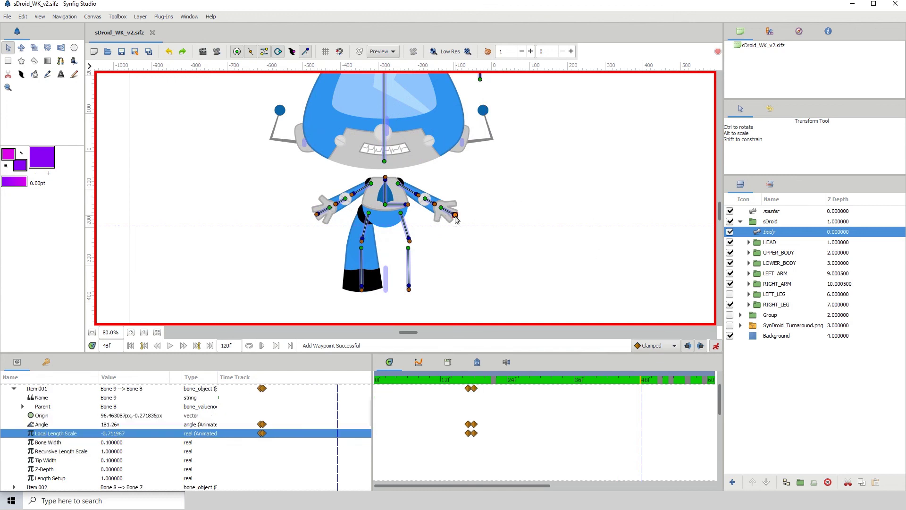
scroll(555, 444, up, 1)
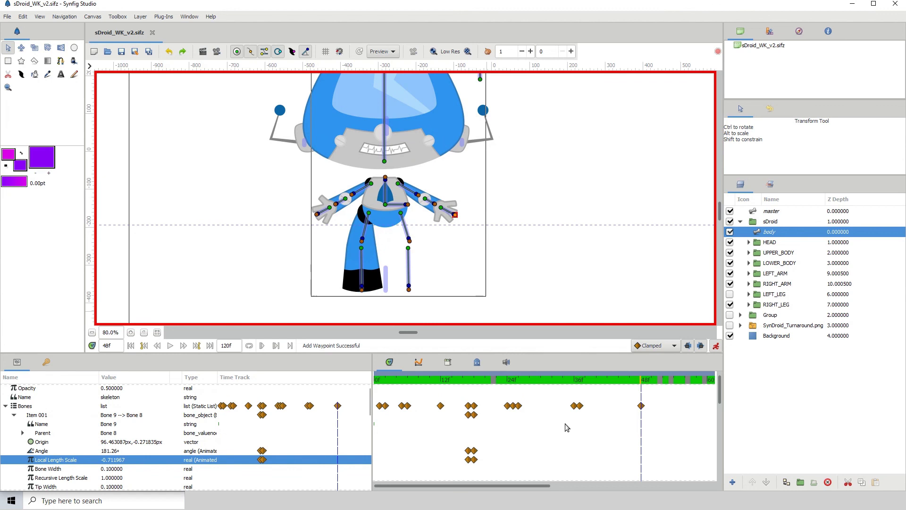
scroll(566, 427, down, 1)
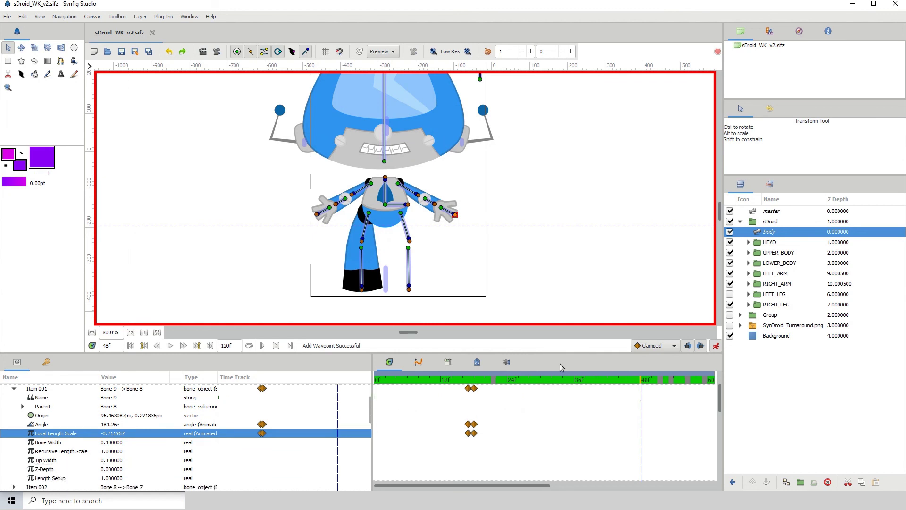
scroll(588, 377, up, 2)
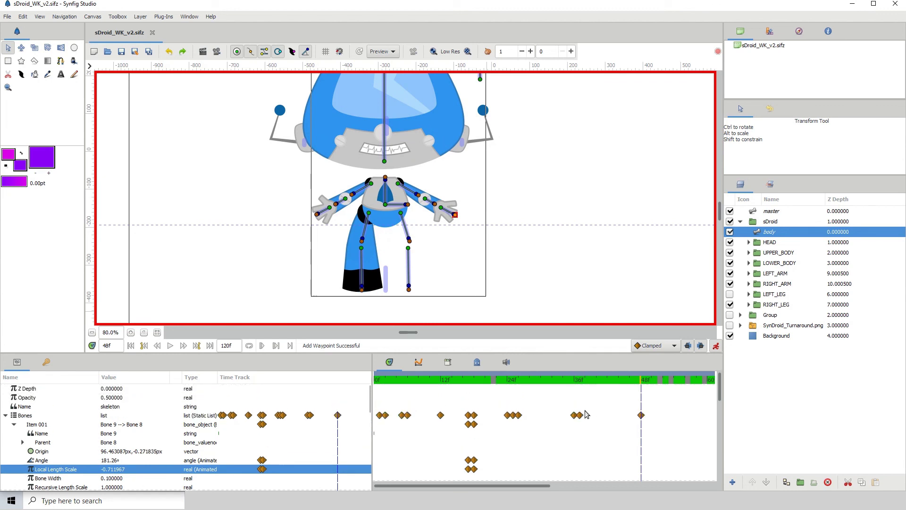
click(636, 382)
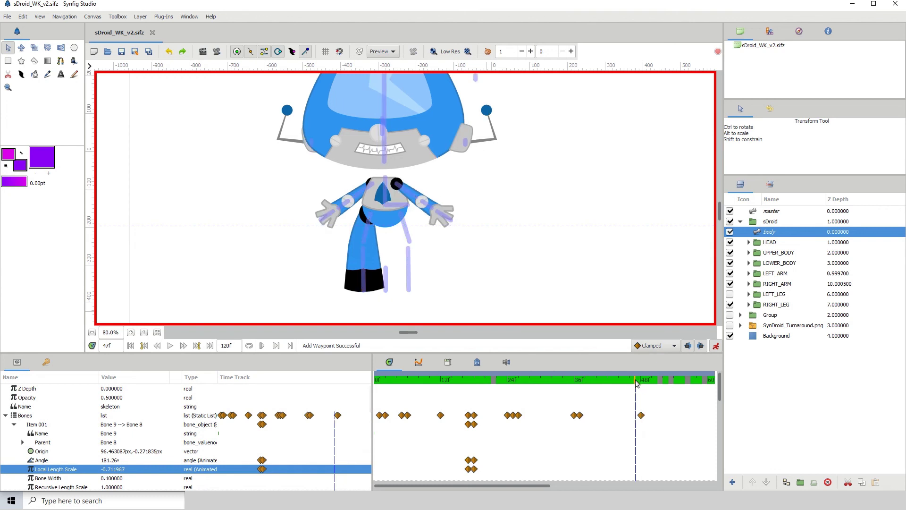
mouse_move(624, 385)
mouse_down()
mouse_move(588, 389)
mouse_move(607, 387)
mouse_up()
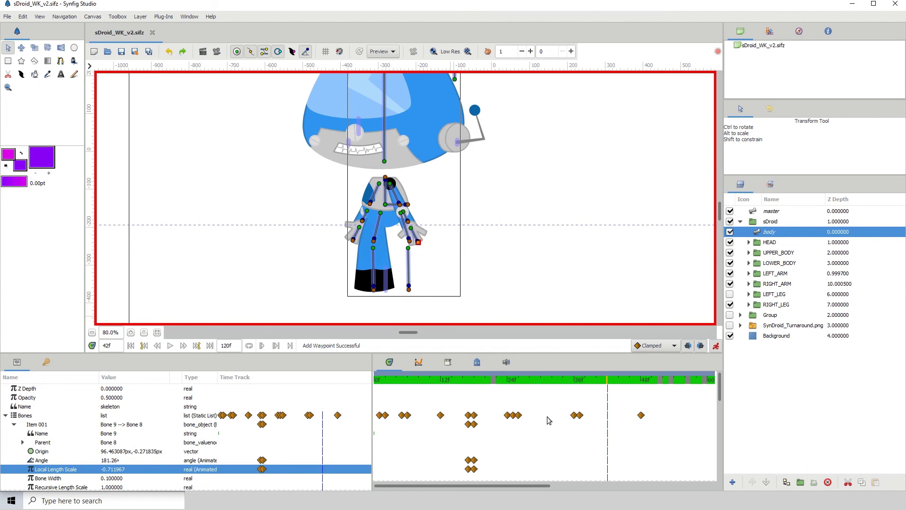
scroll(93, 476, down, 1)
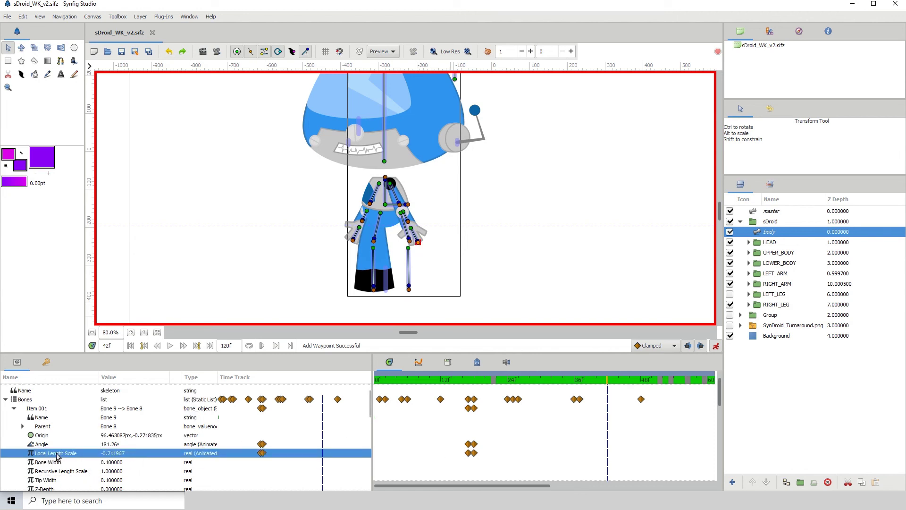
right_click(473, 453)
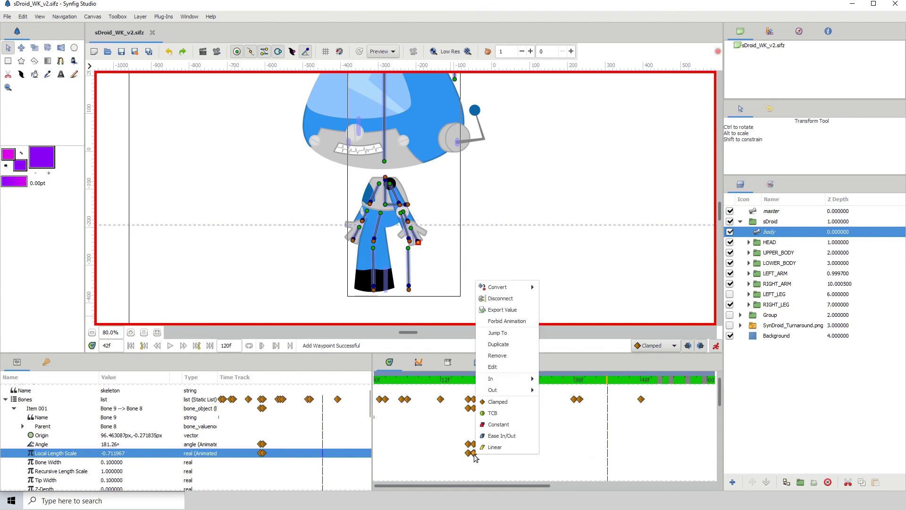
click(511, 346)
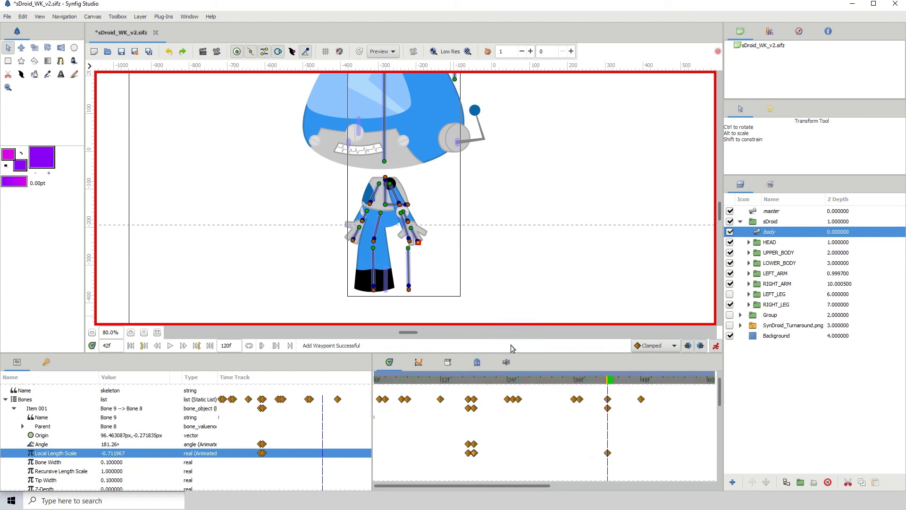
Step: Compare frames 42 and 43, and duplicate the left hand bone's frame 18 Angle waypoint to frame 42
click(614, 383)
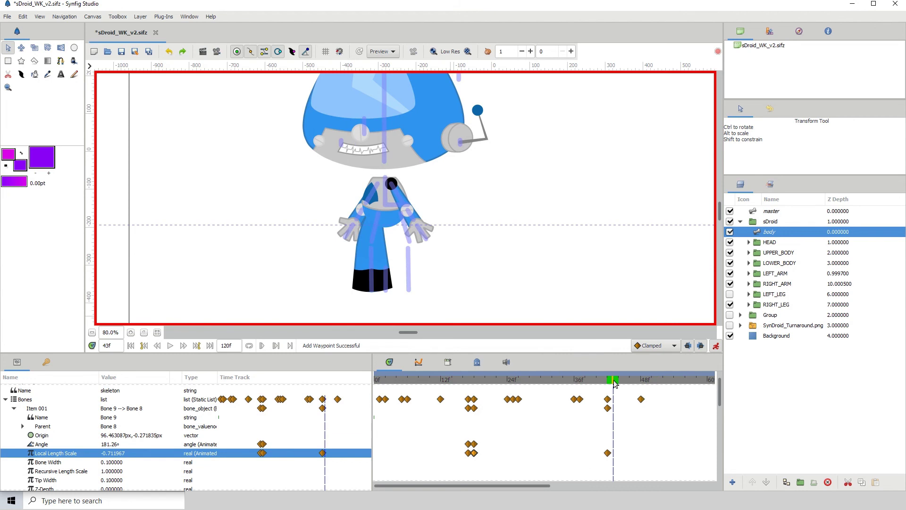
click(609, 381)
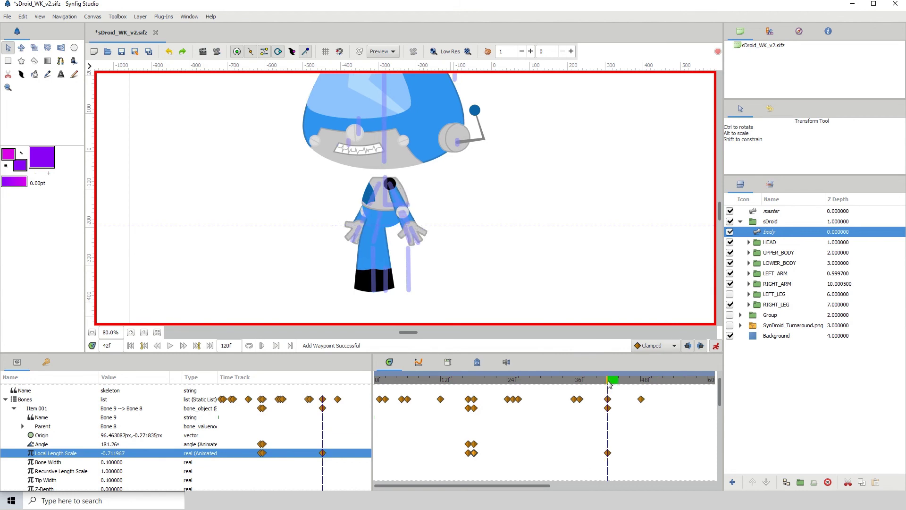
right_click(474, 447)
click(501, 339)
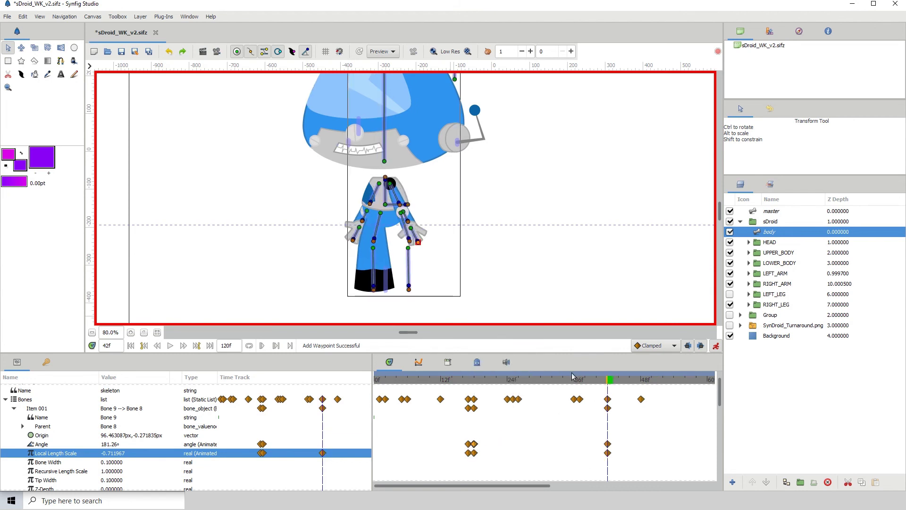
Step: Duplicate the left hand bone's frame 17 Angle and Local Length Scale waypoints to frame 43
click(612, 383)
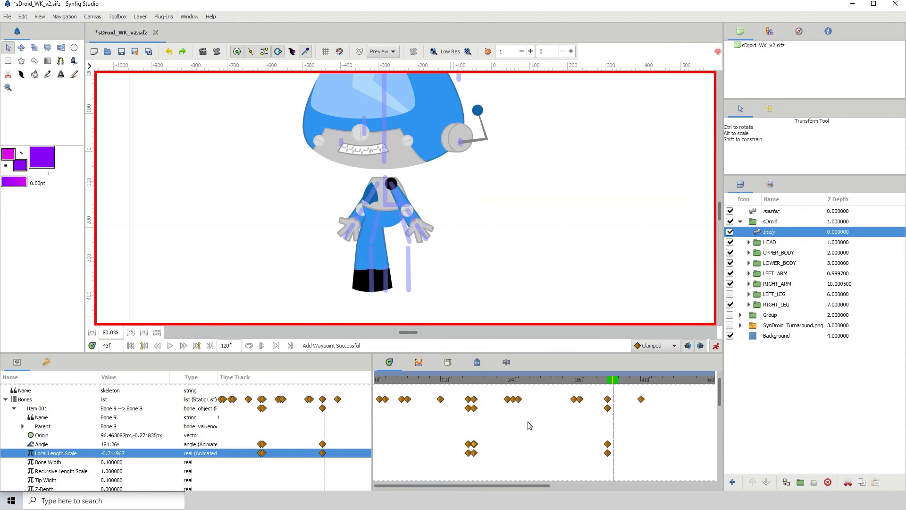
right_click(468, 446)
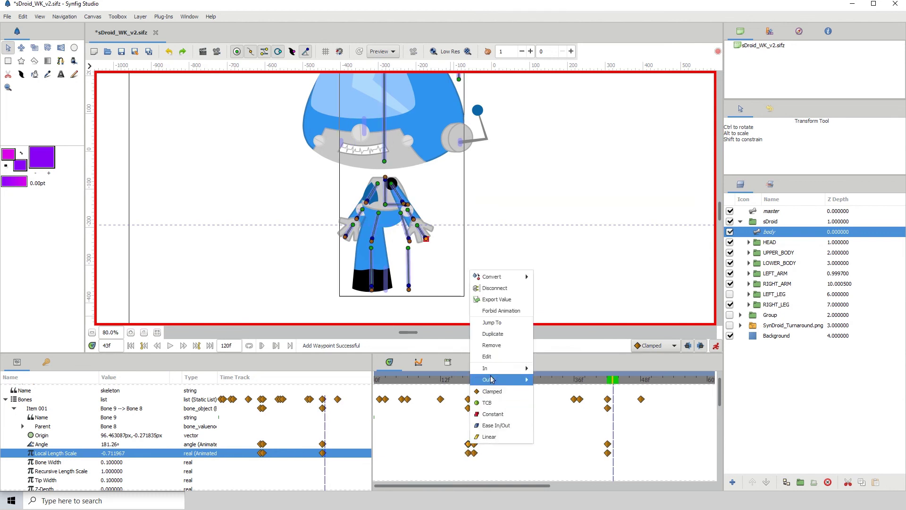
click(501, 339)
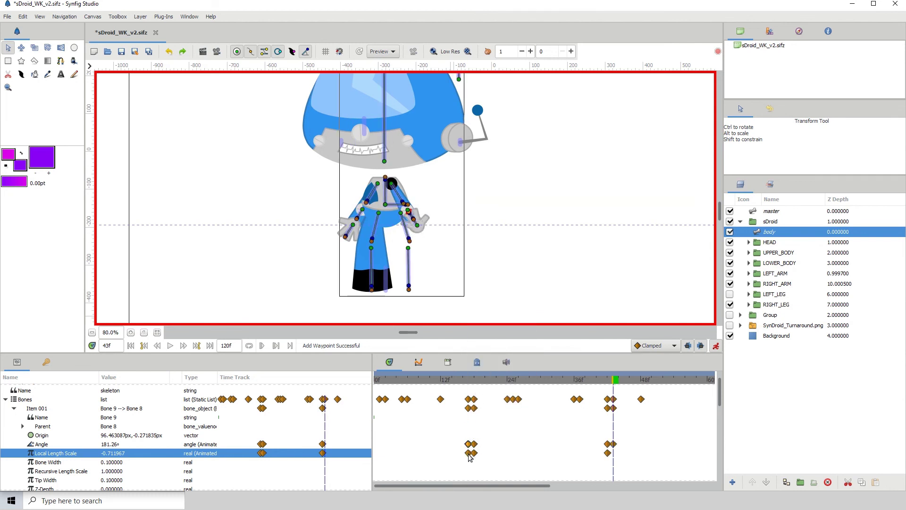
right_click(469, 453)
click(500, 345)
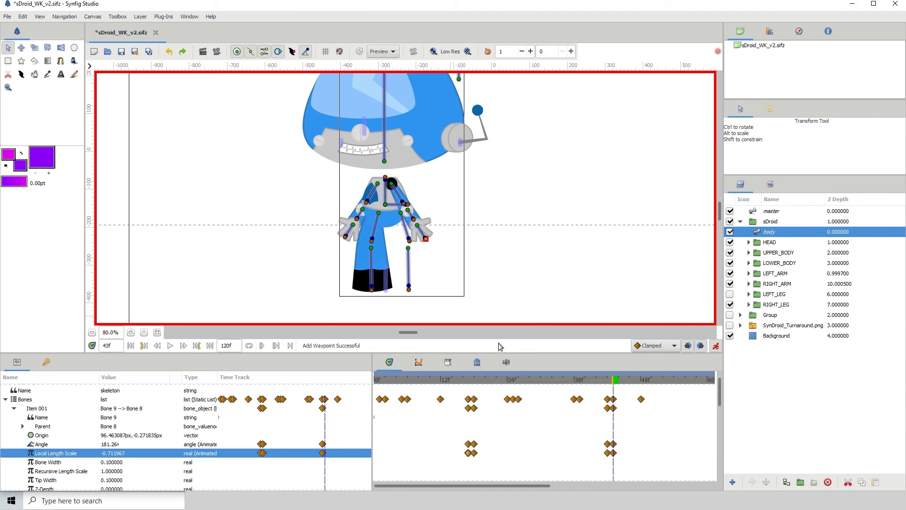